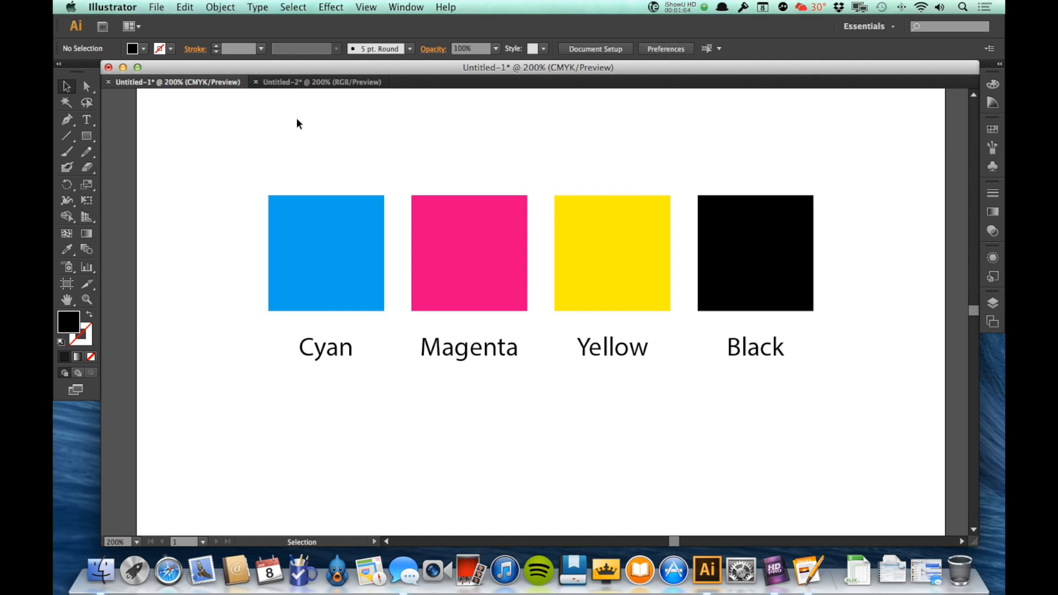
- Switch to the RGB swatch document, and close both open documents without saving their changes
left_click(296, 82)
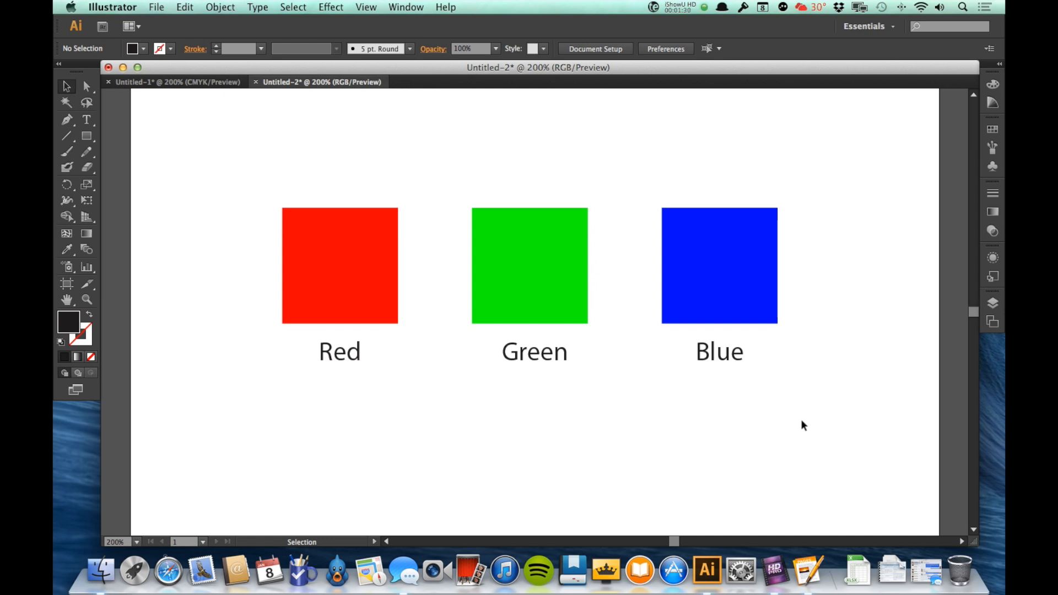
left_click(109, 68)
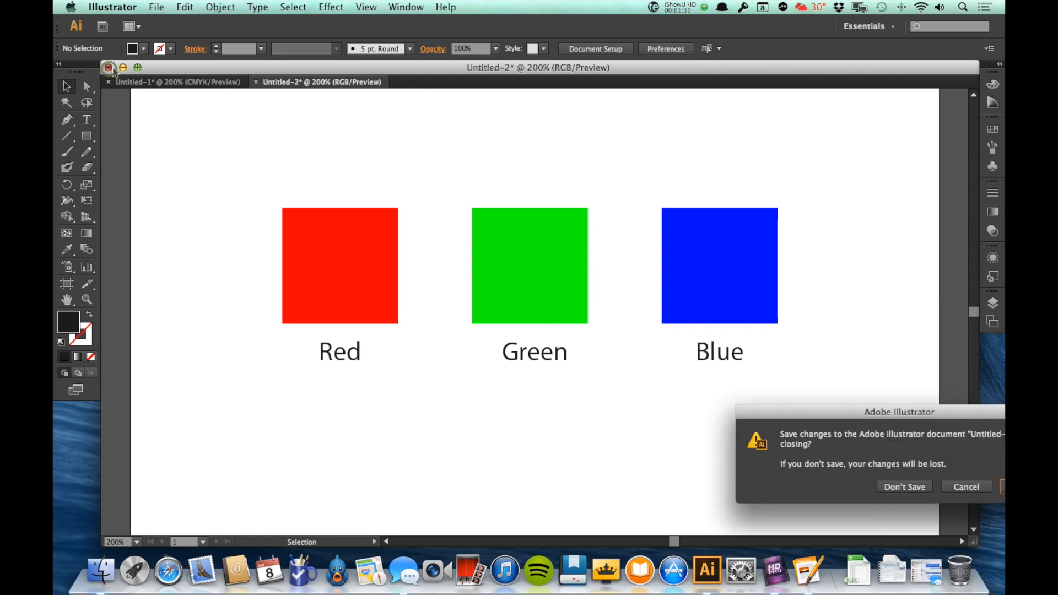
left_click(911, 485)
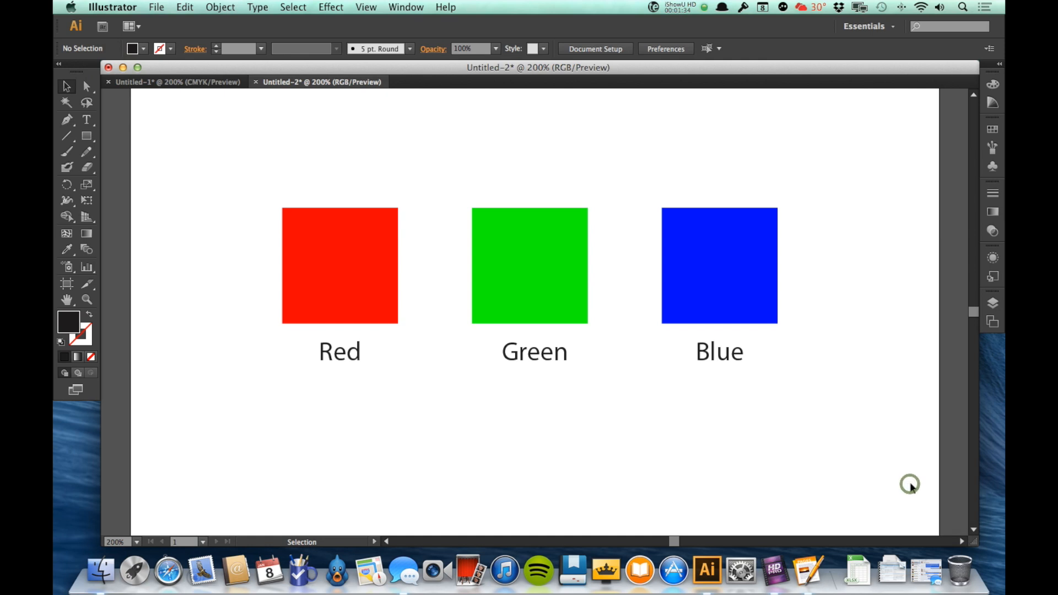
left_click(910, 485)
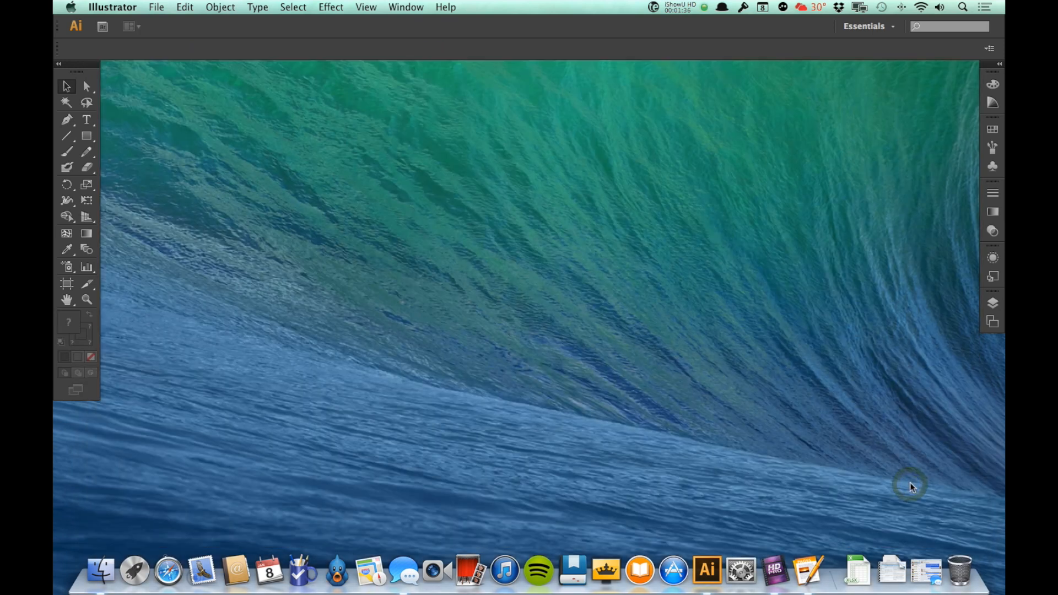
- Create a new Letter-size document with the Print profile, using CMYK color mode and 300 ppi raster effects
left_click(157, 6)
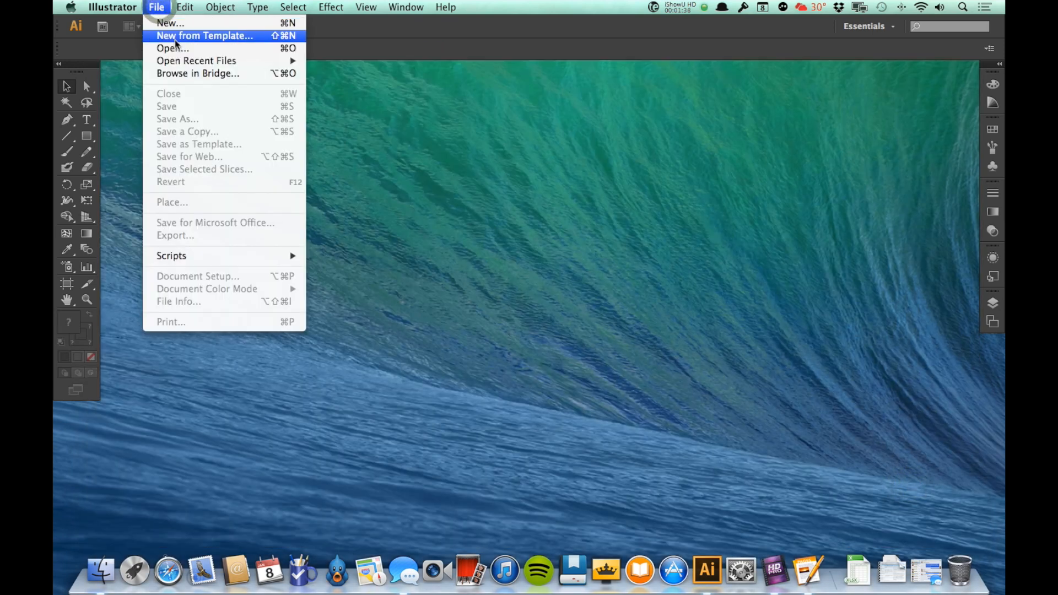
left_click(173, 24)
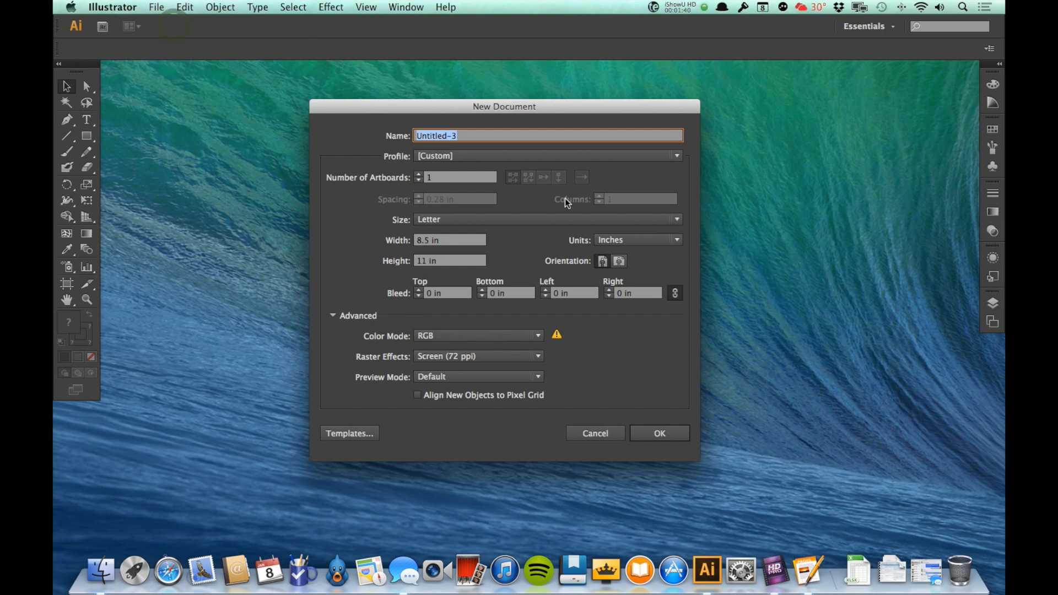
left_click(455, 157)
left_click(451, 190)
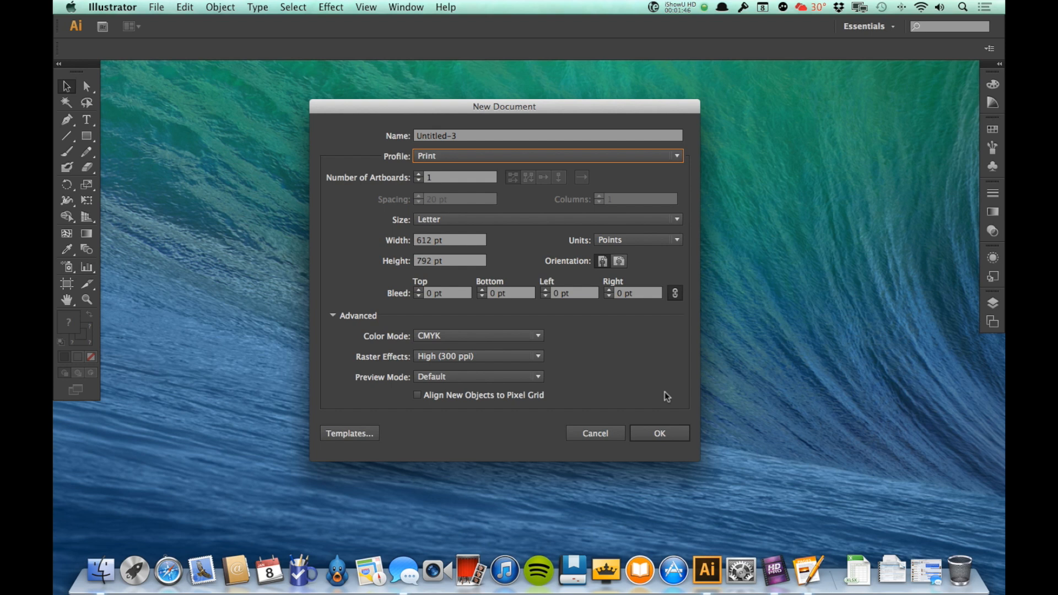
left_click(652, 435)
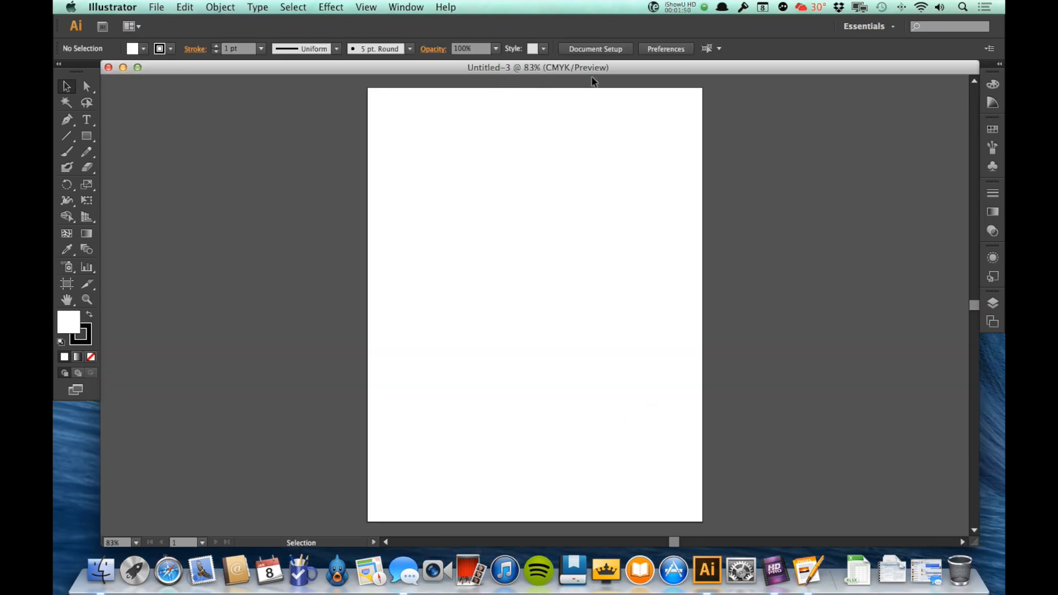
- Examine the color sliders offered for the new print document, and close the document
left_click(995, 84)
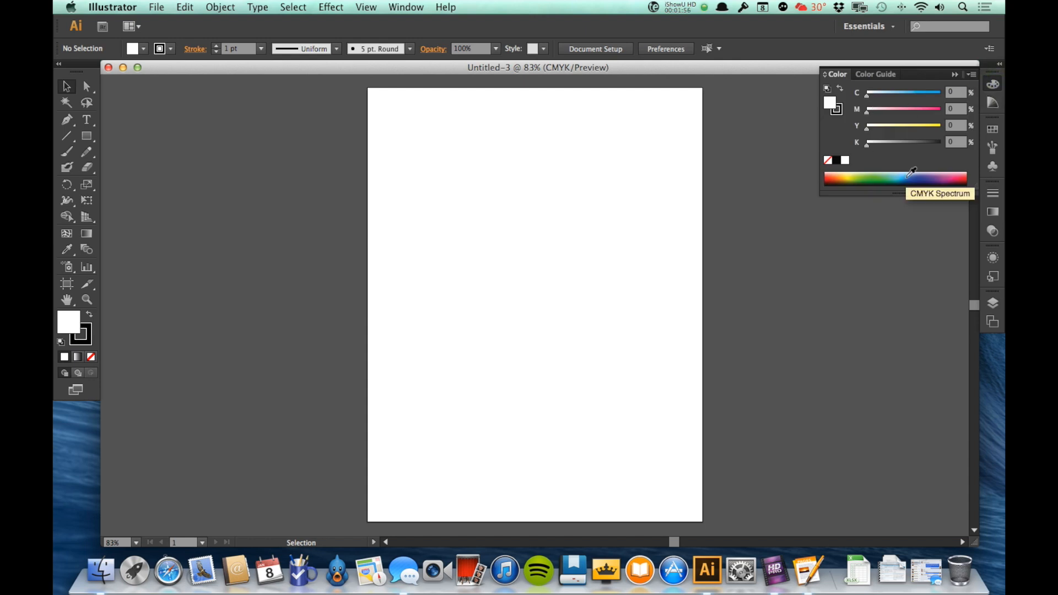
left_click(994, 85)
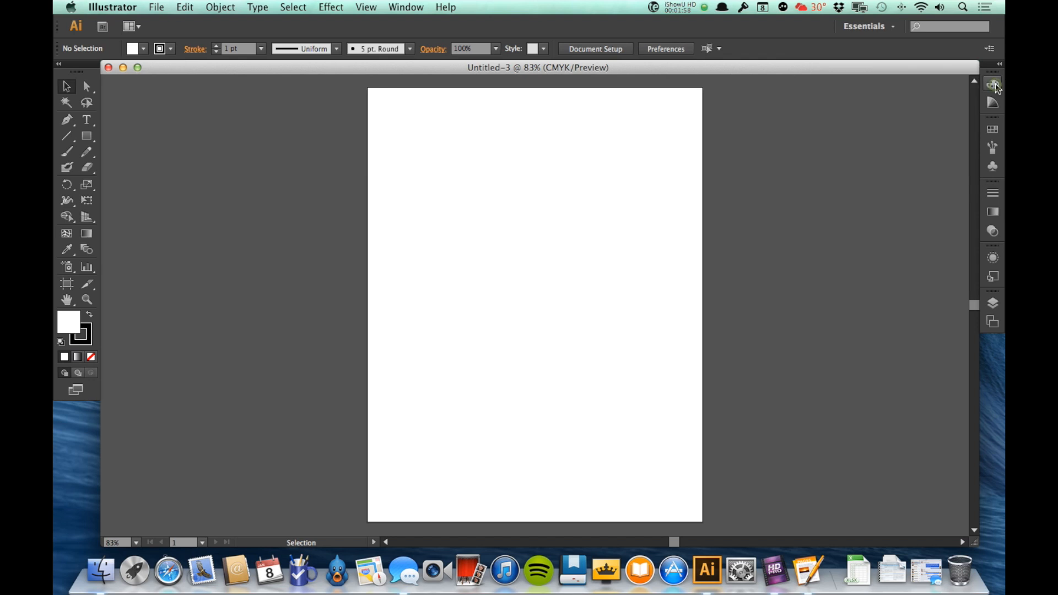
left_click(109, 67)
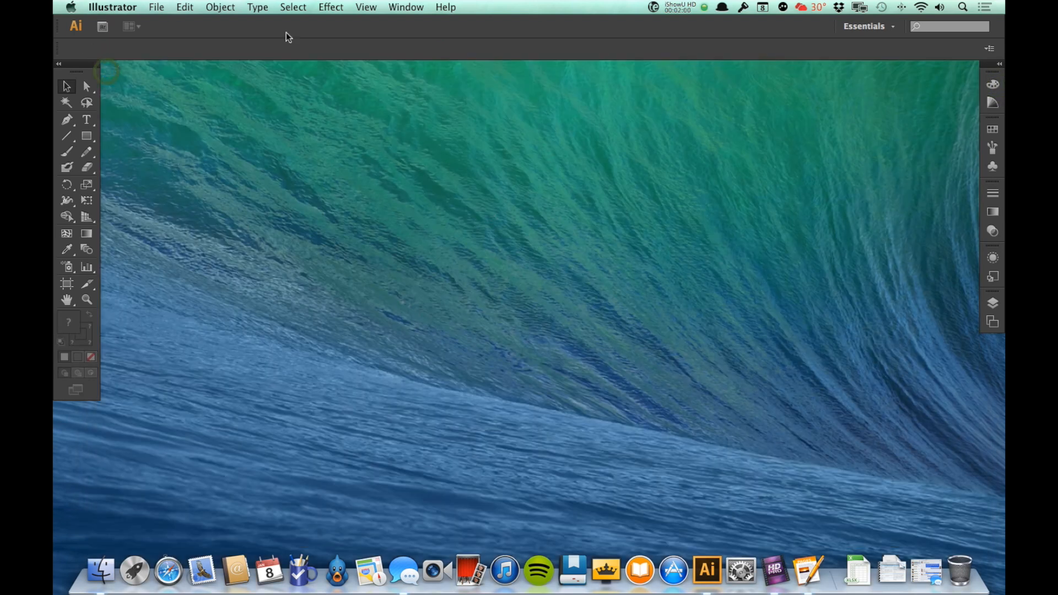
- Create a new document with the Web profile
left_click(156, 6)
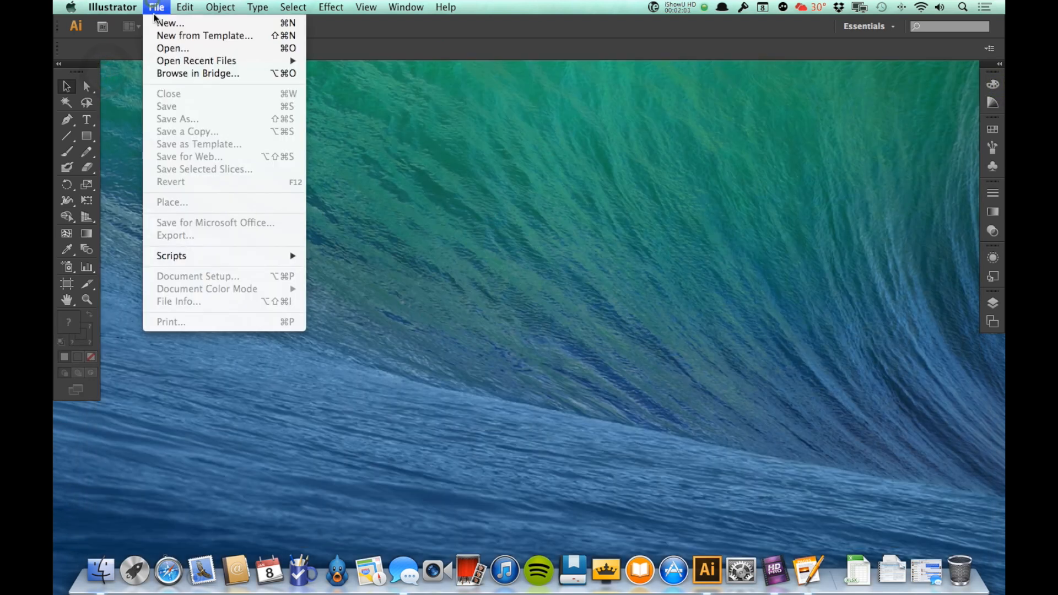
left_click(182, 22)
left_click(433, 155)
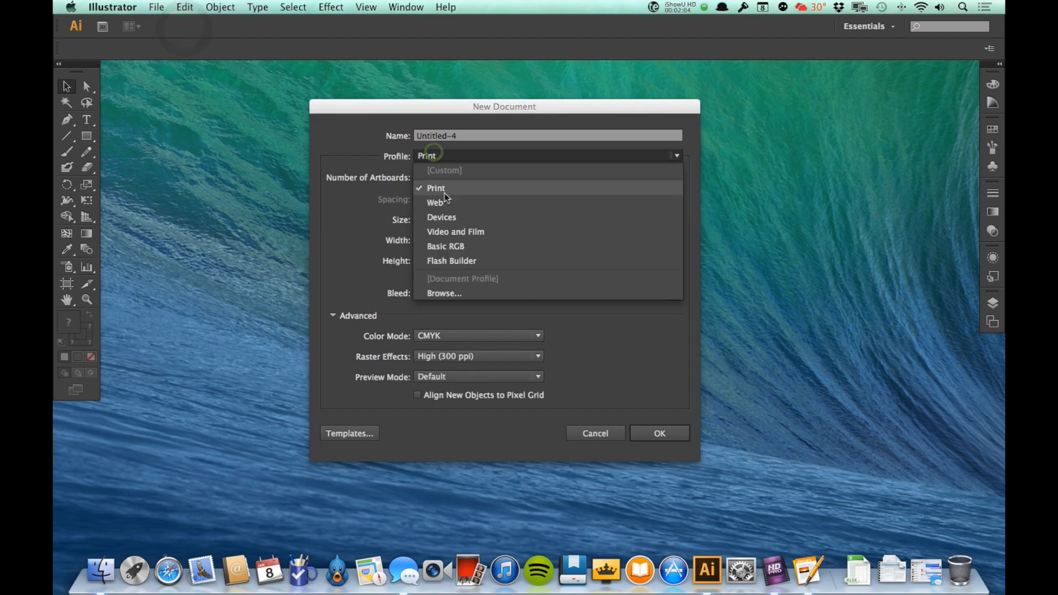
left_click(445, 203)
left_click(659, 432)
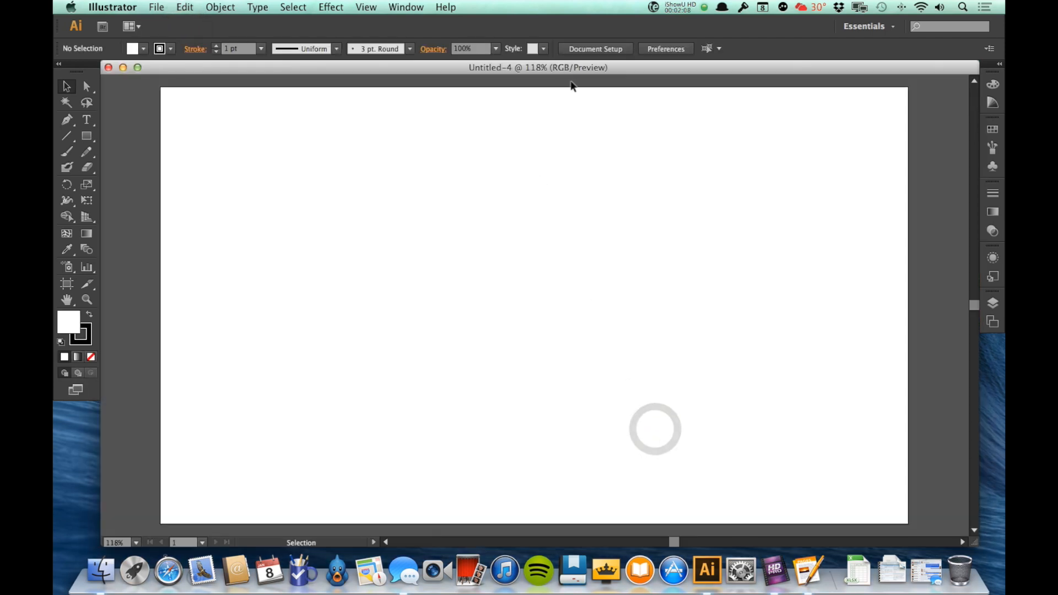
- Examine the color sliders offered for the new web document, and close the document
right_click(998, 85)
key("Escape")
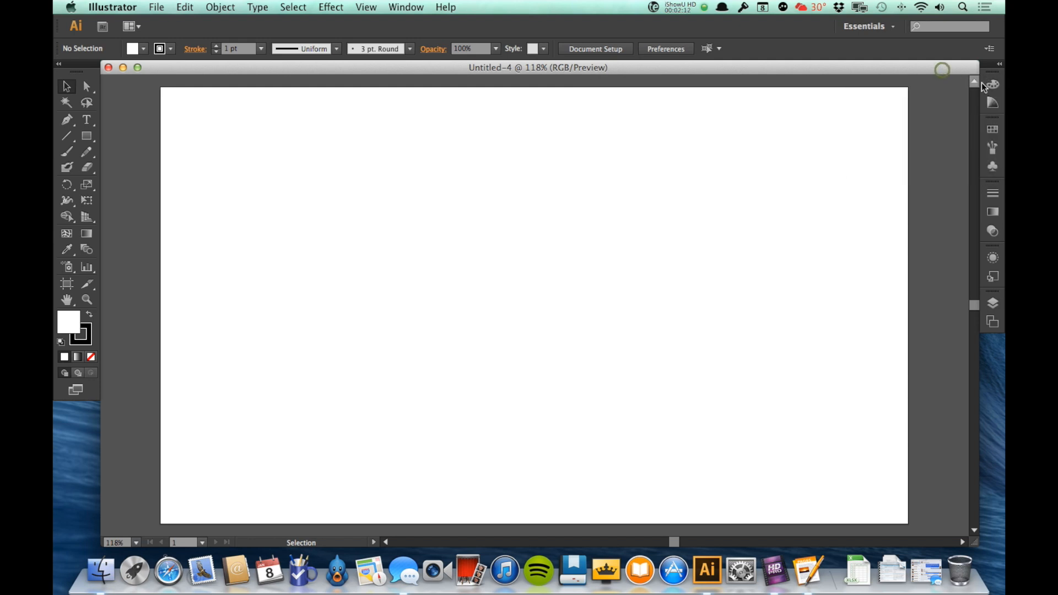
left_click(992, 84)
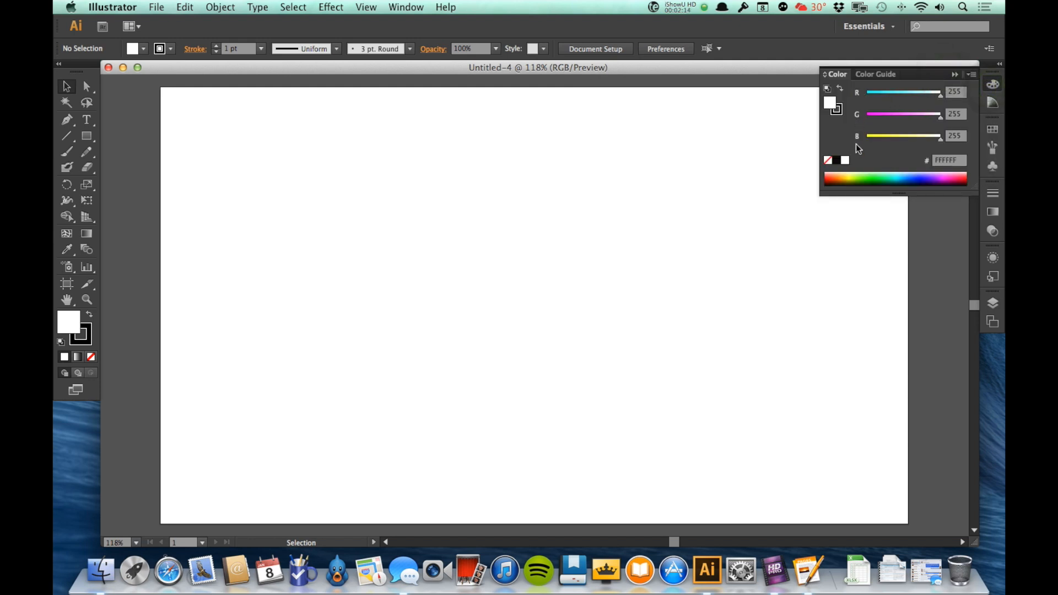
left_click(993, 85)
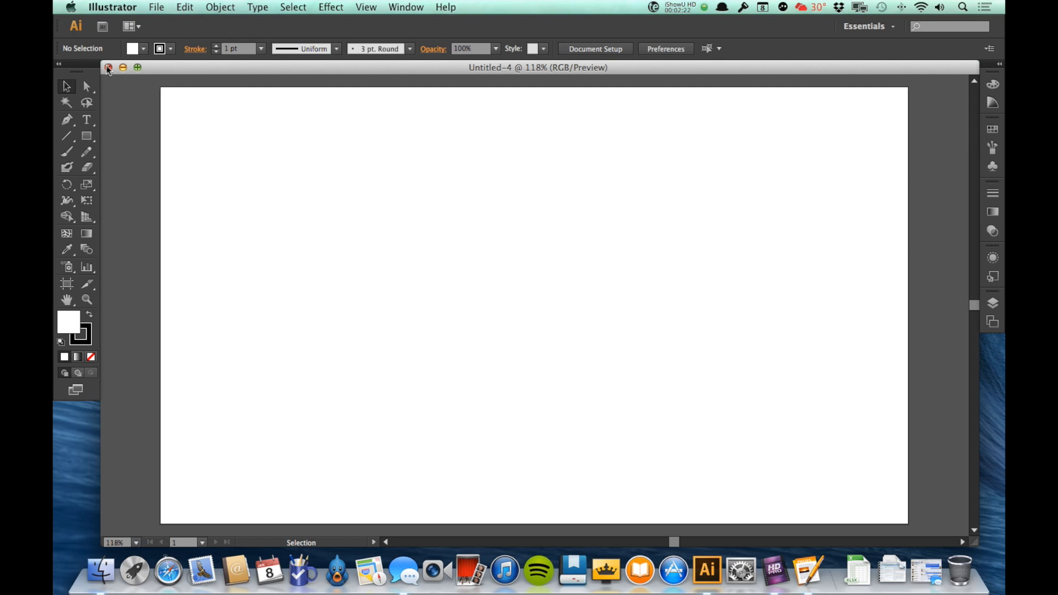
left_click(108, 67)
- Create a new document with the Print profile, checking its advanced color mode and raster effects settings
left_click(165, 6)
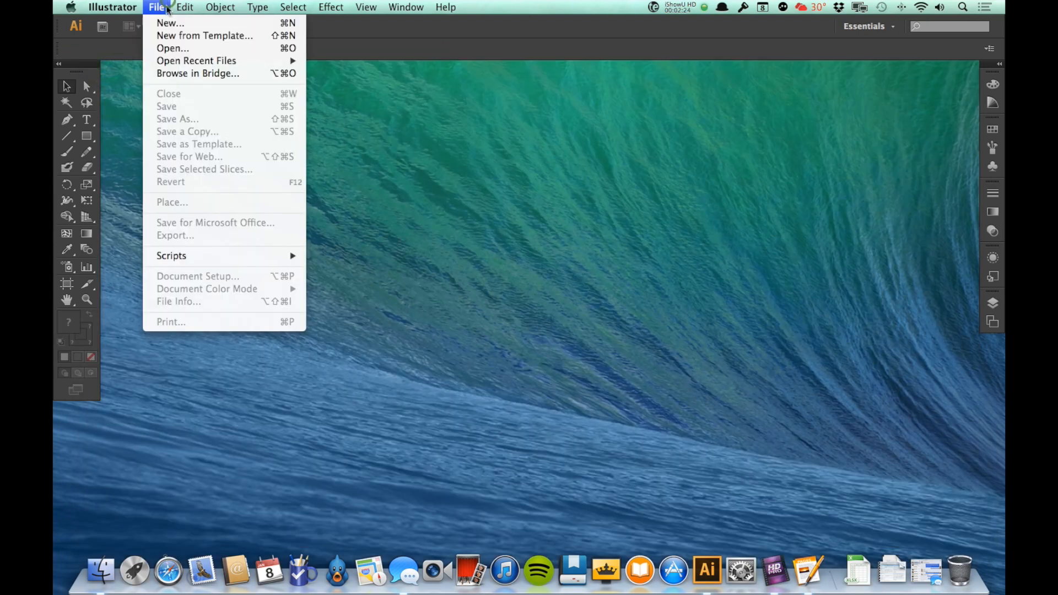
left_click(164, 26)
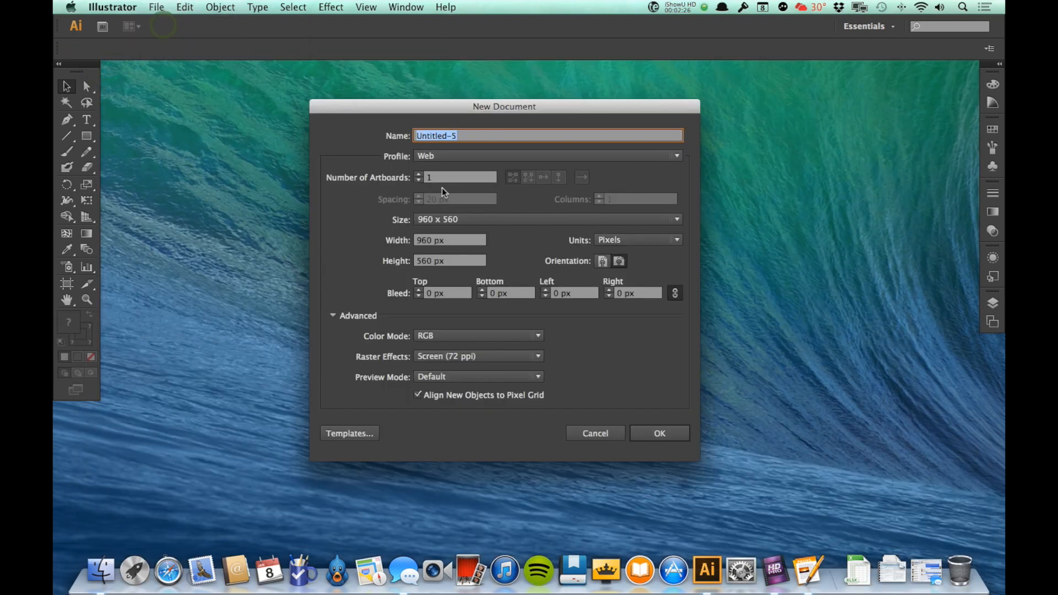
left_click(449, 155)
left_click(438, 188)
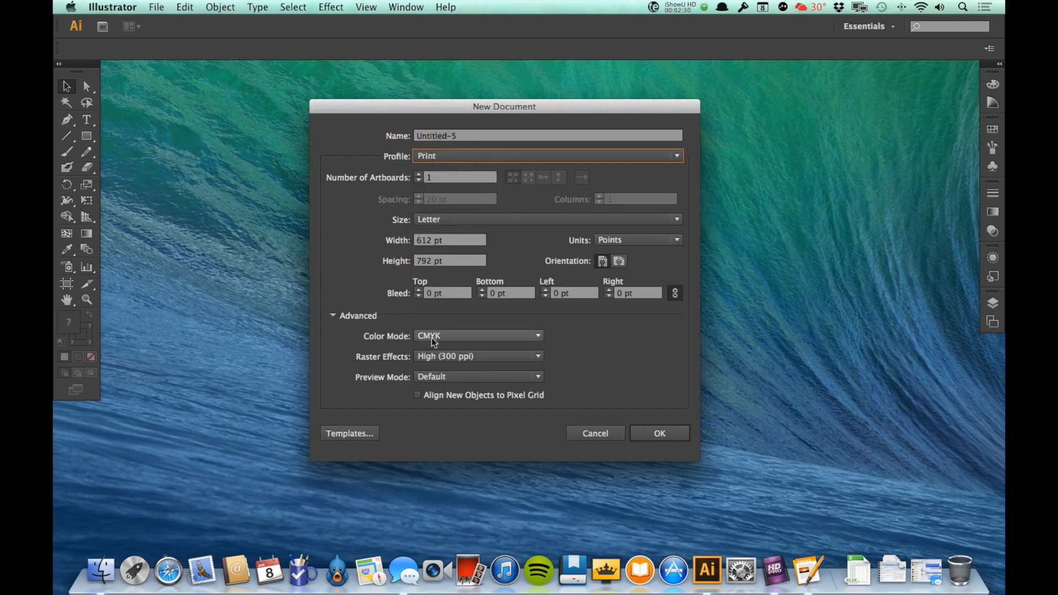
left_click(333, 316)
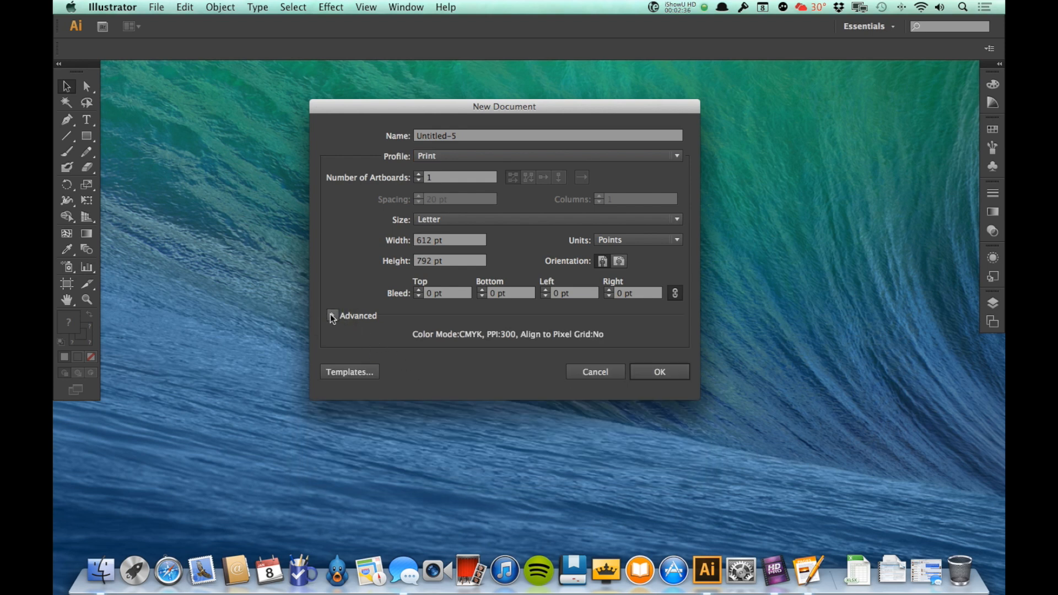
left_click(333, 316)
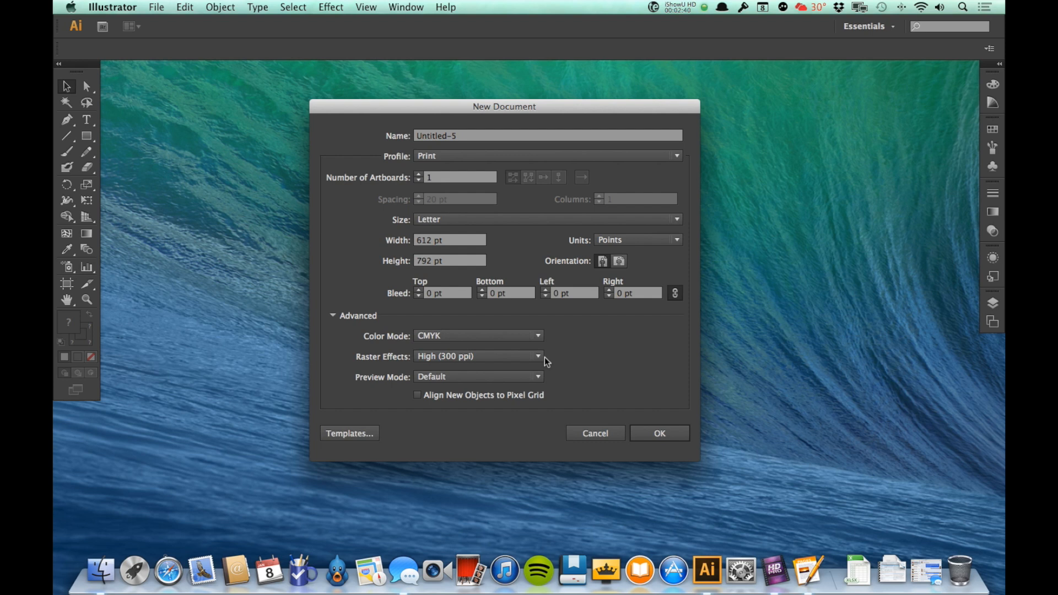
left_click(658, 433)
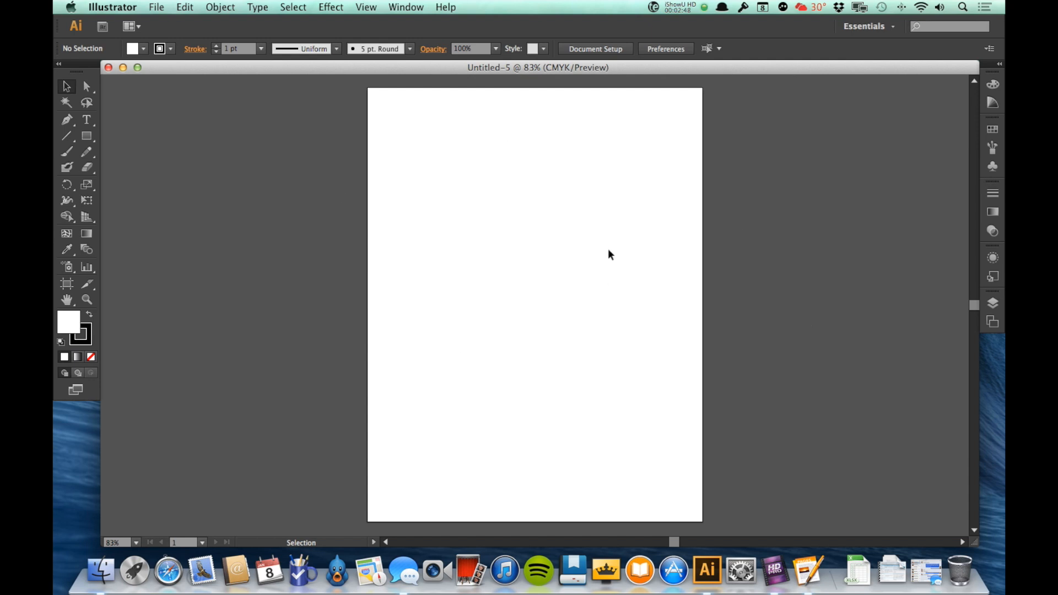
- Look up the color mode choices available for the existing document, leaving the mode at CMYK Color
left_click(154, 8)
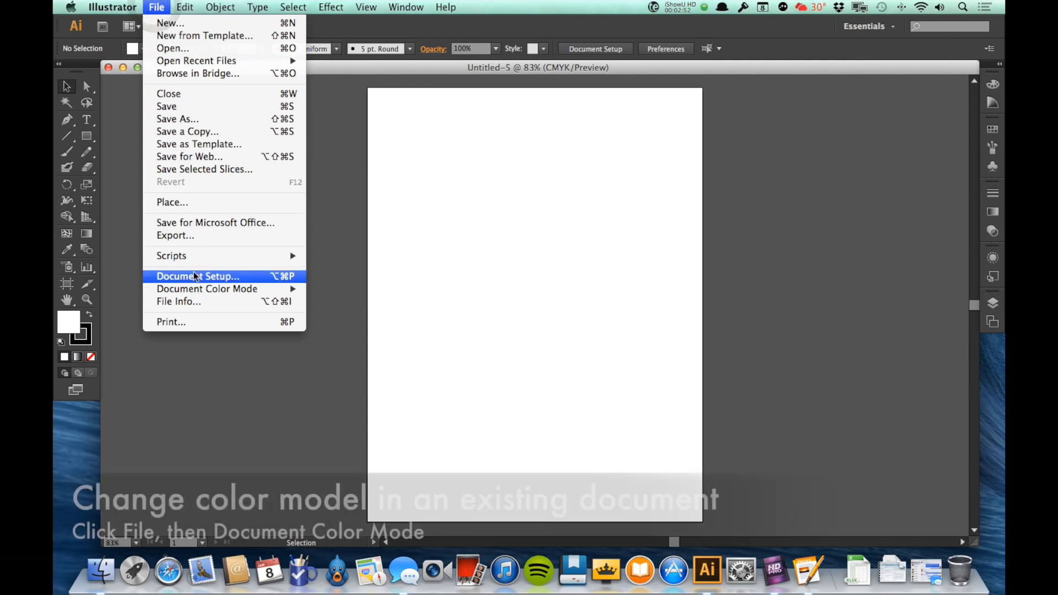
mouse_move(197, 292)
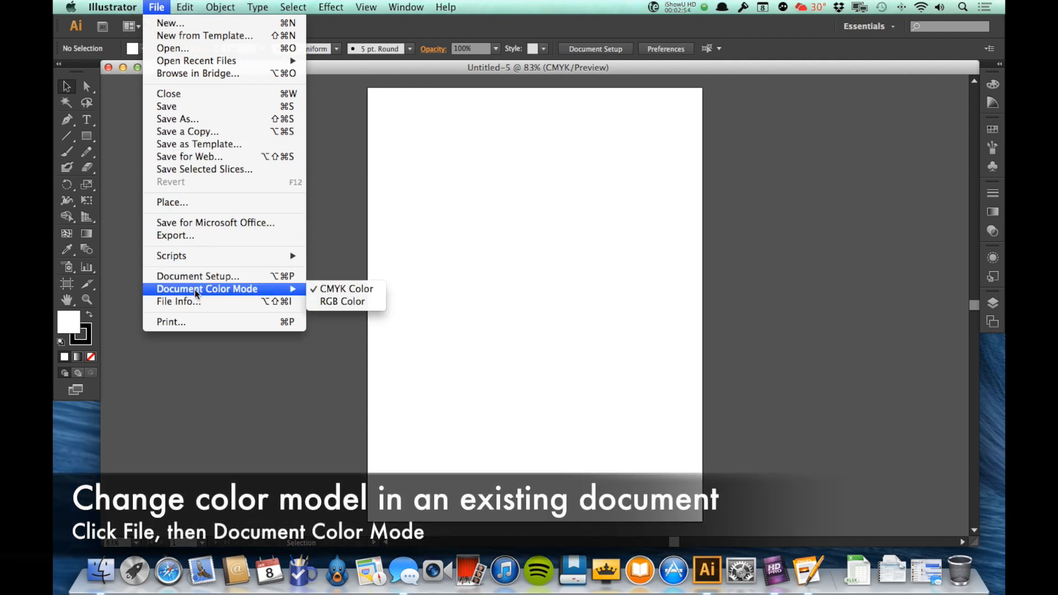
left_click(343, 289)
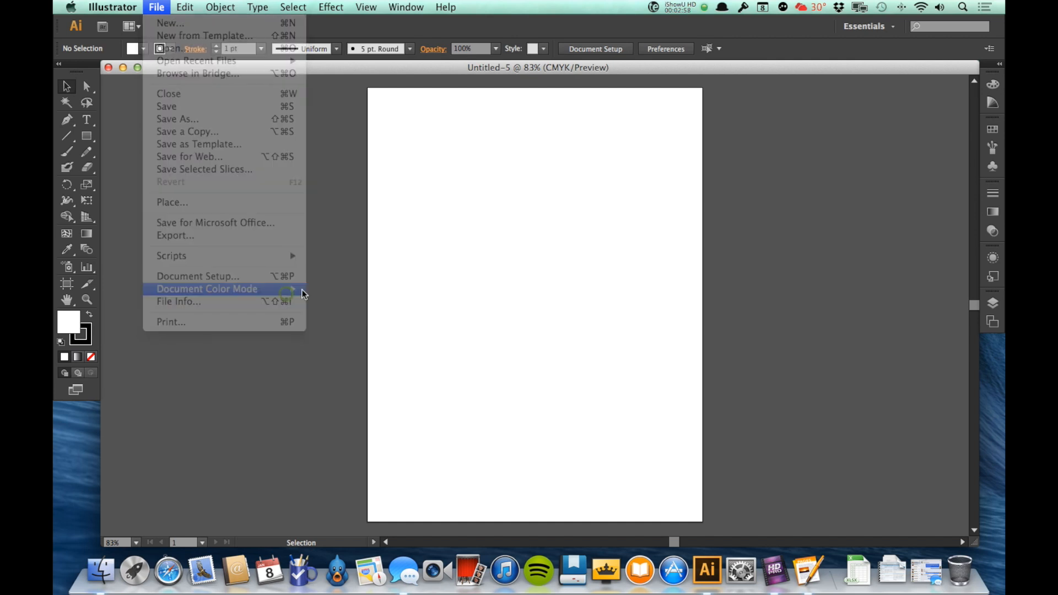
left_click(816, 250)
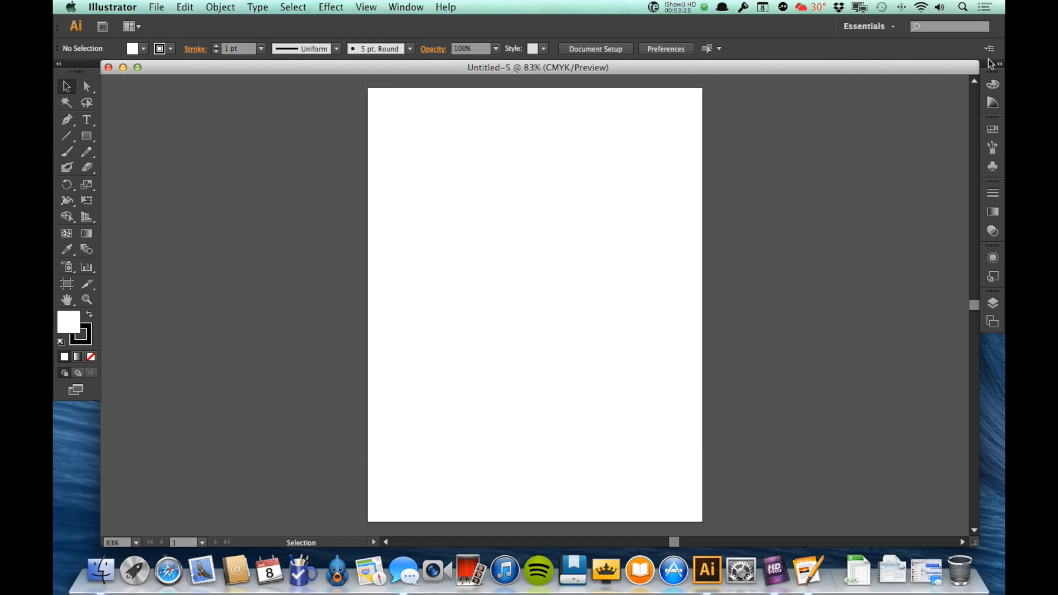
- Switch the color sliders to RGB and on to Grayscale, and collapse the color controls
left_click(993, 84)
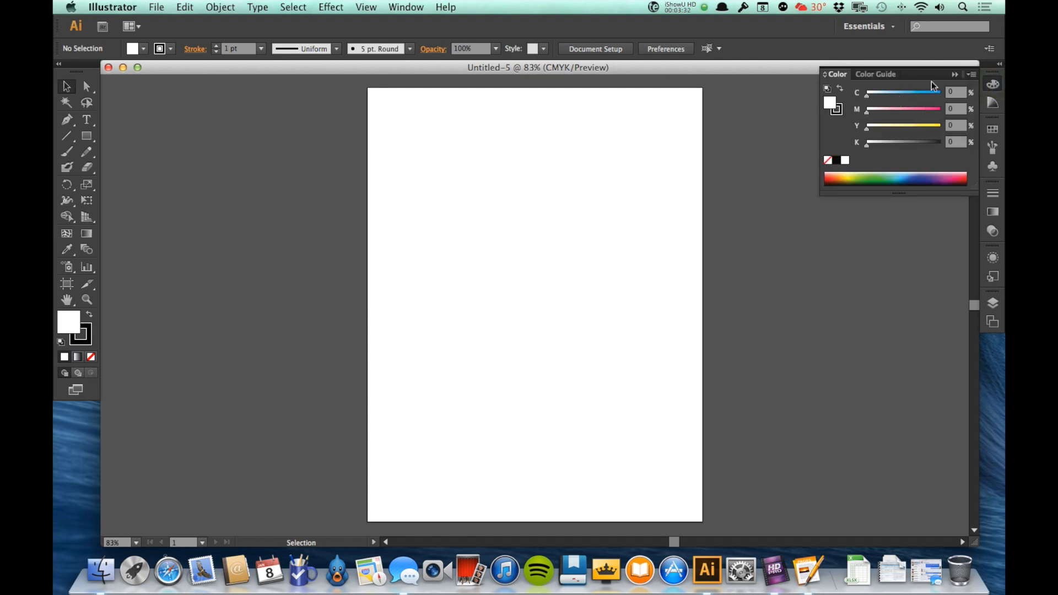
left_click(972, 75)
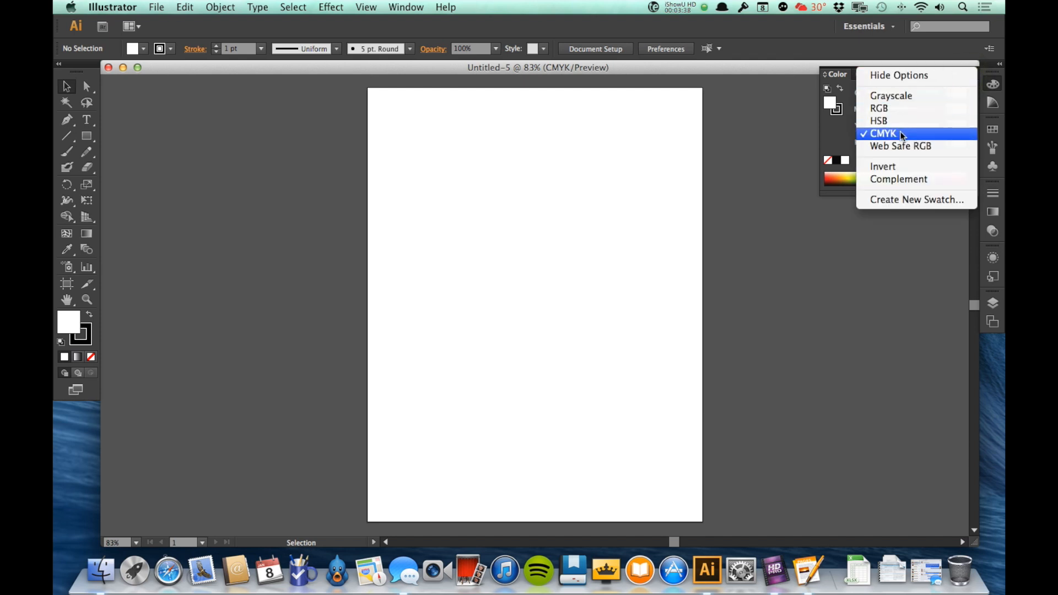
left_click(896, 109)
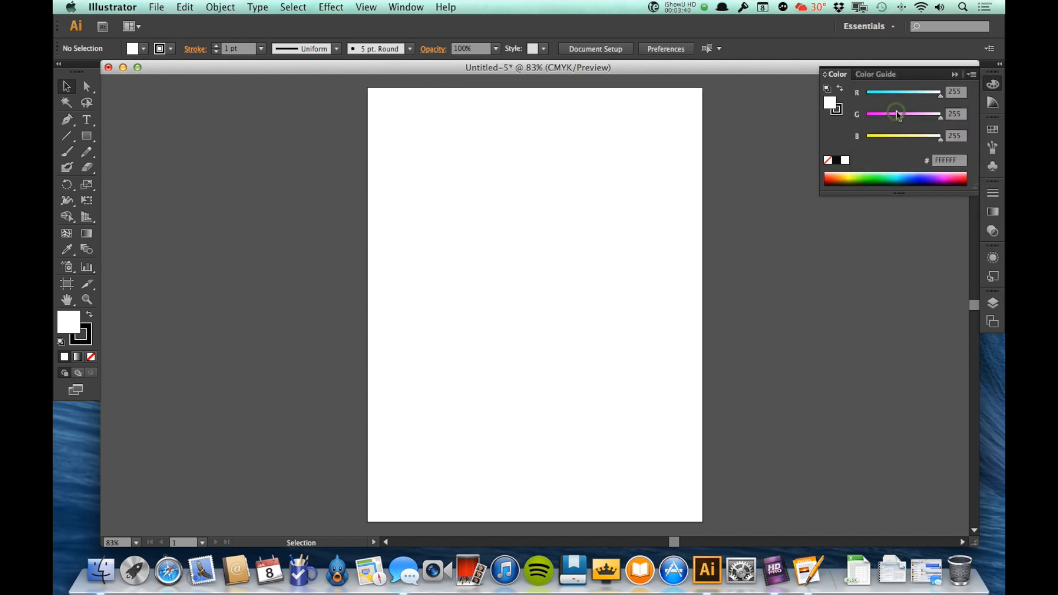
left_click(971, 75)
left_click(929, 96)
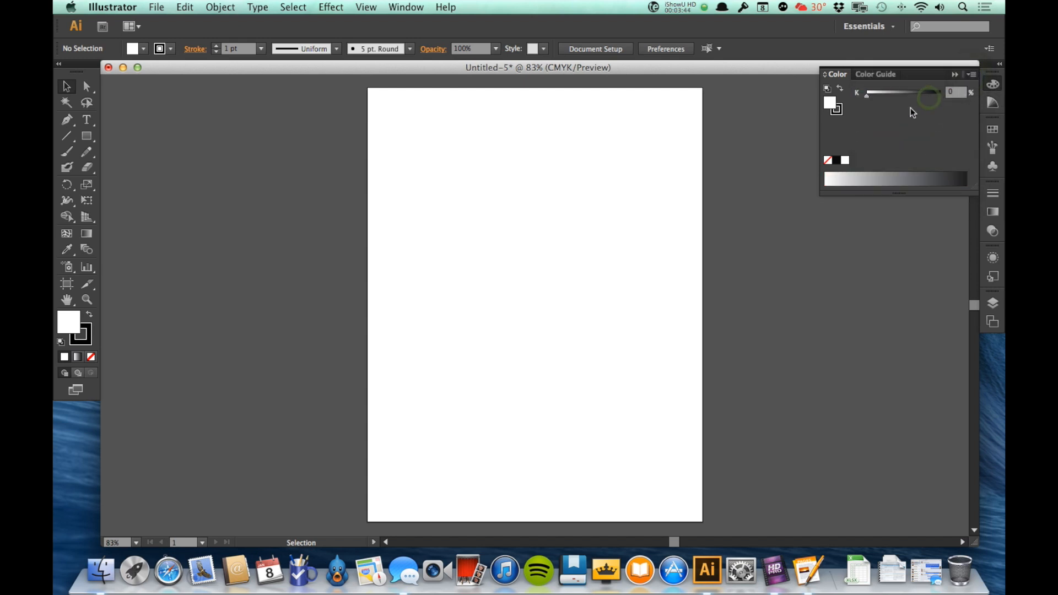
left_click(993, 83)
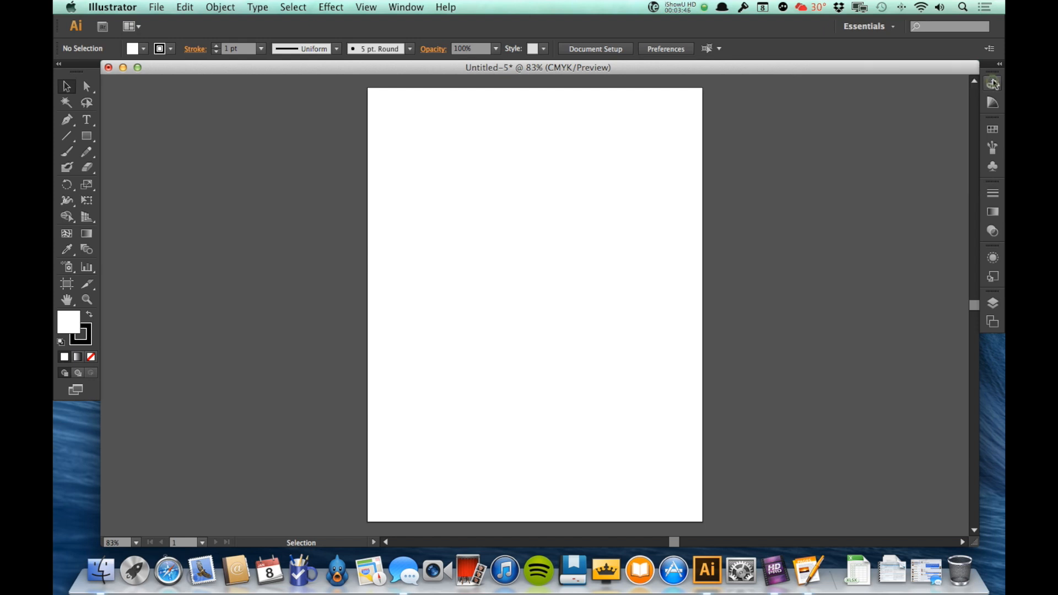
- Reopen the color controls and switch the sliders to Web Safe RGB
left_click(993, 84)
left_click(973, 75)
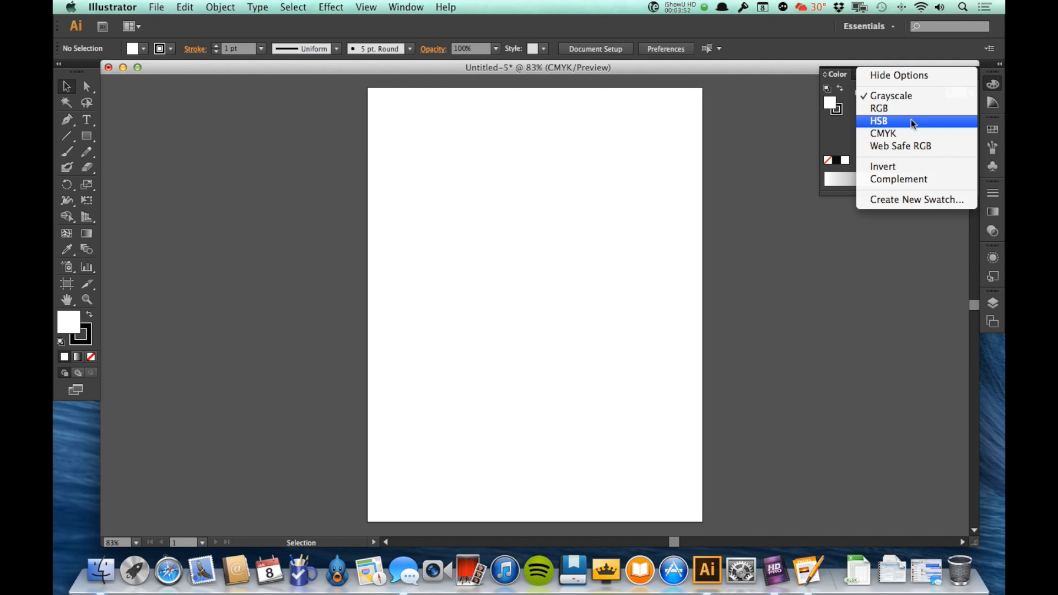
left_click(919, 147)
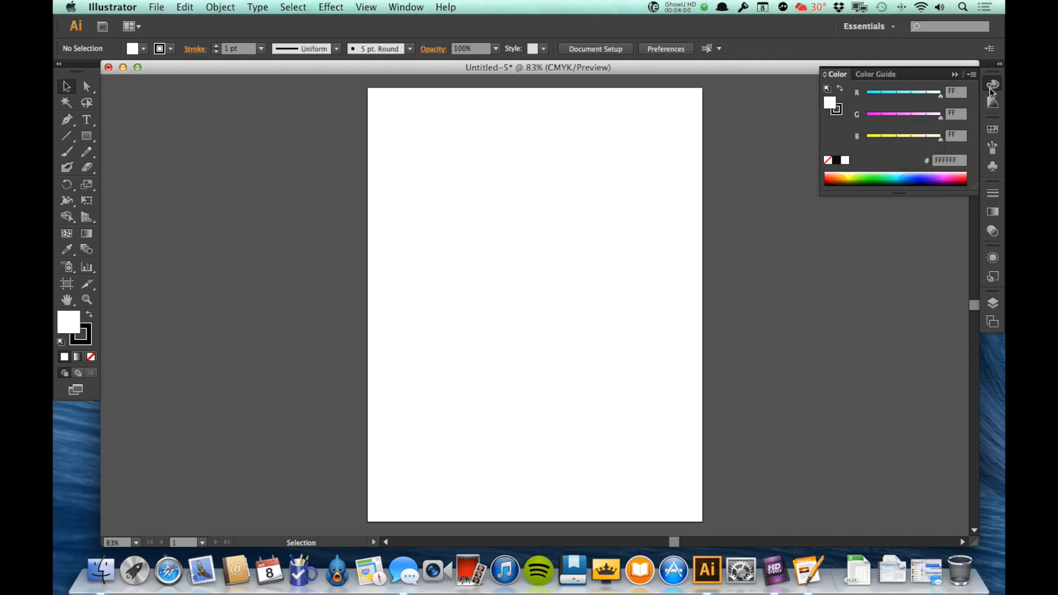
- Switch the color sliders to CMYK and draw a wide rectangle in the upper half of the artboard
left_click(973, 75)
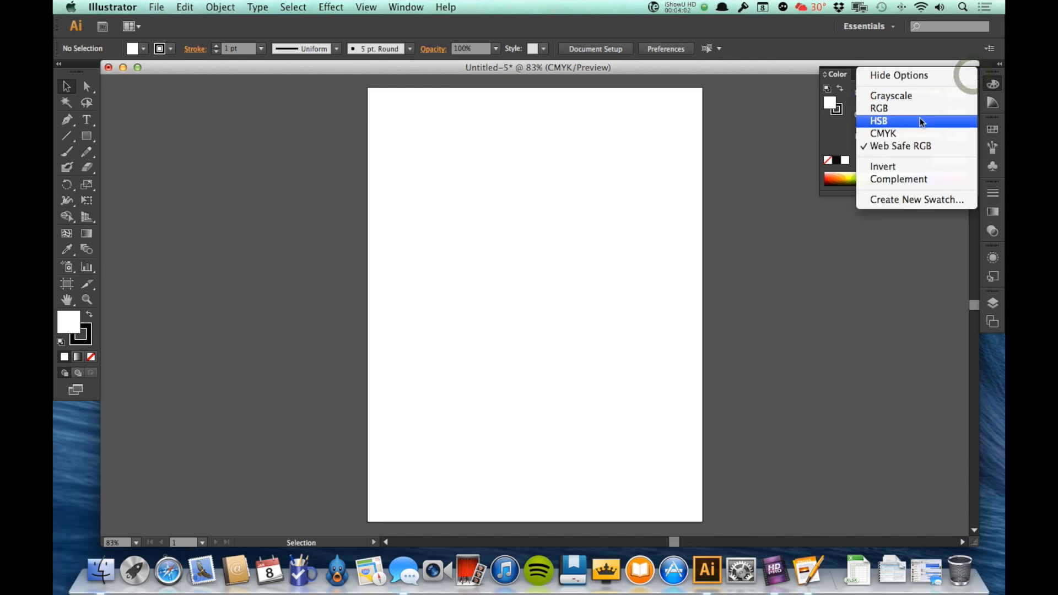
left_click(914, 134)
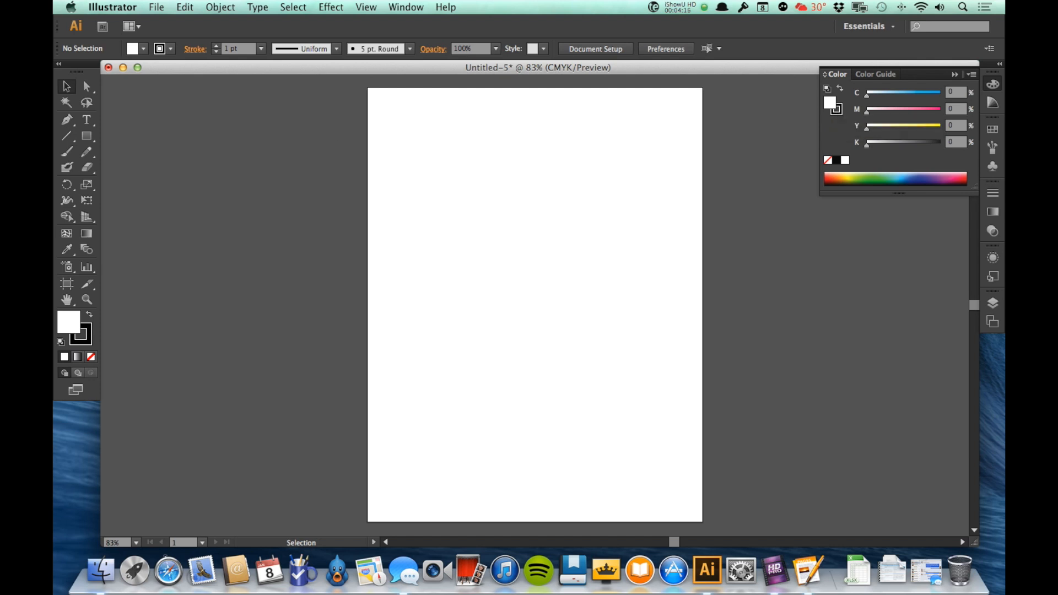
left_click(86, 135)
left_click_drag(443, 176, 626, 317)
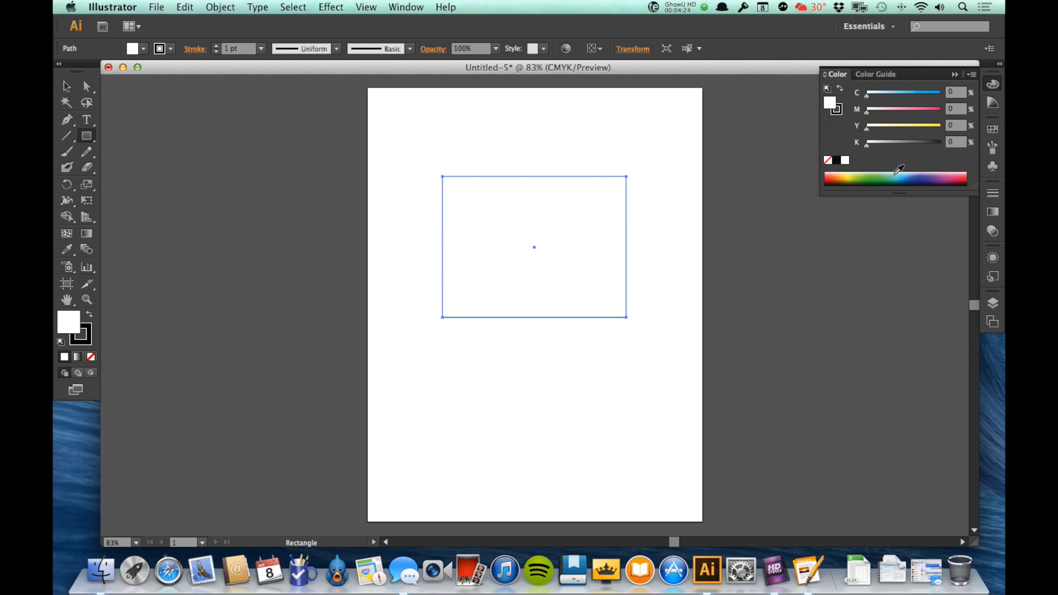
- Fill the rectangle with blue from the color spectrum and give it a 4 pt yellow stroke
left_click(922, 176)
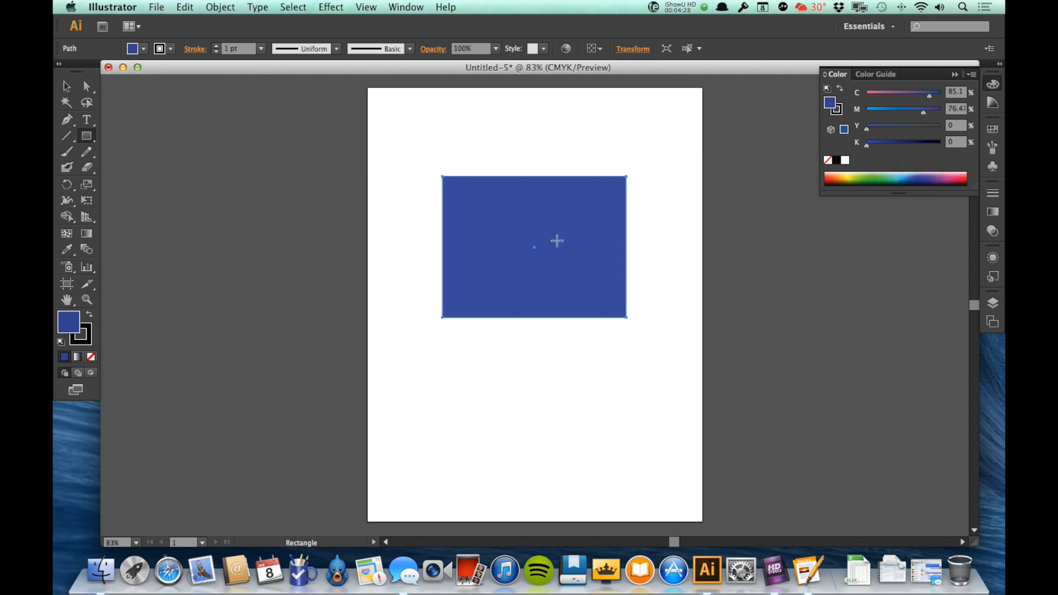
left_click(215, 46)
left_click(215, 46)
left_click(215, 47)
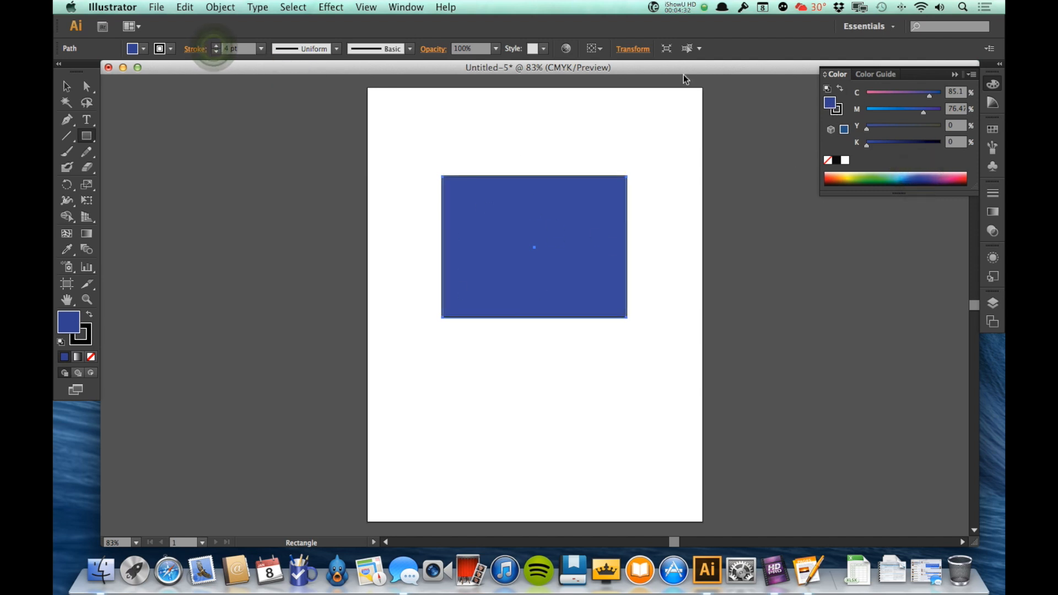
left_click(843, 114)
left_click(835, 114)
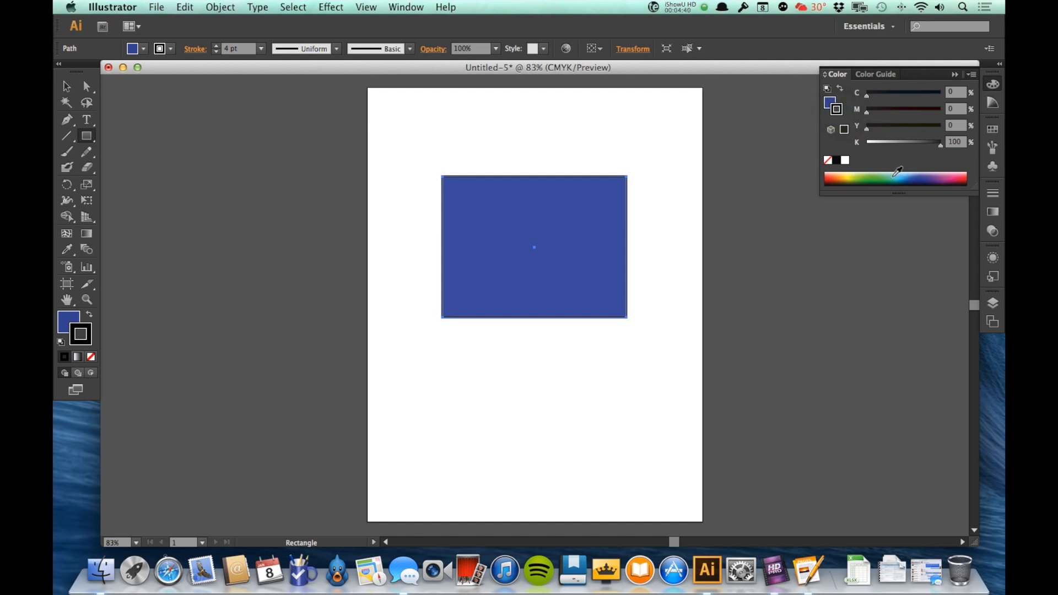
left_click(847, 178)
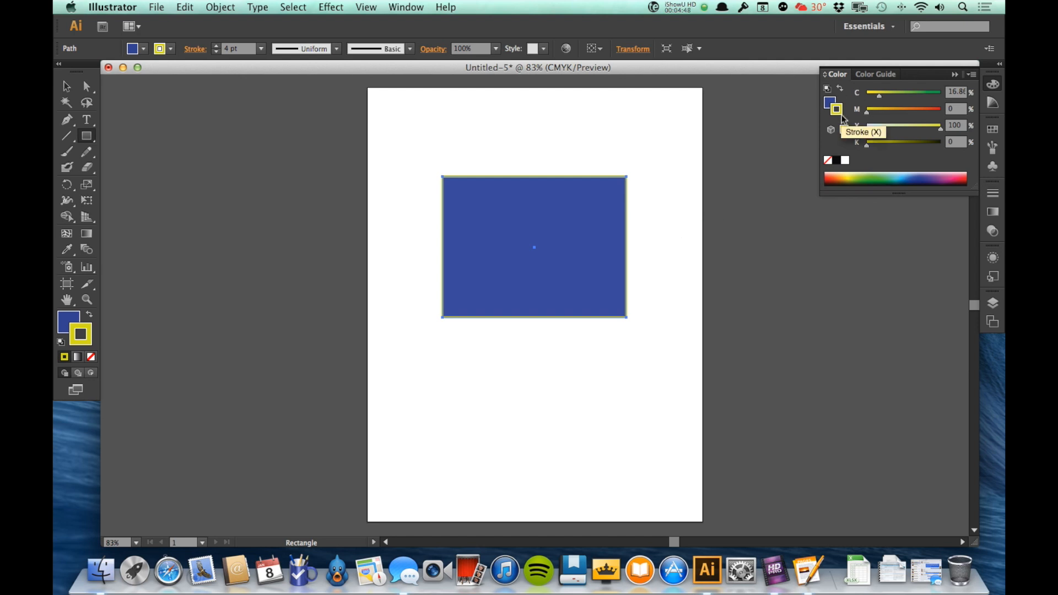
- Toggle the active color back and forth between stroke and fill, ending with the fill active
key("x")
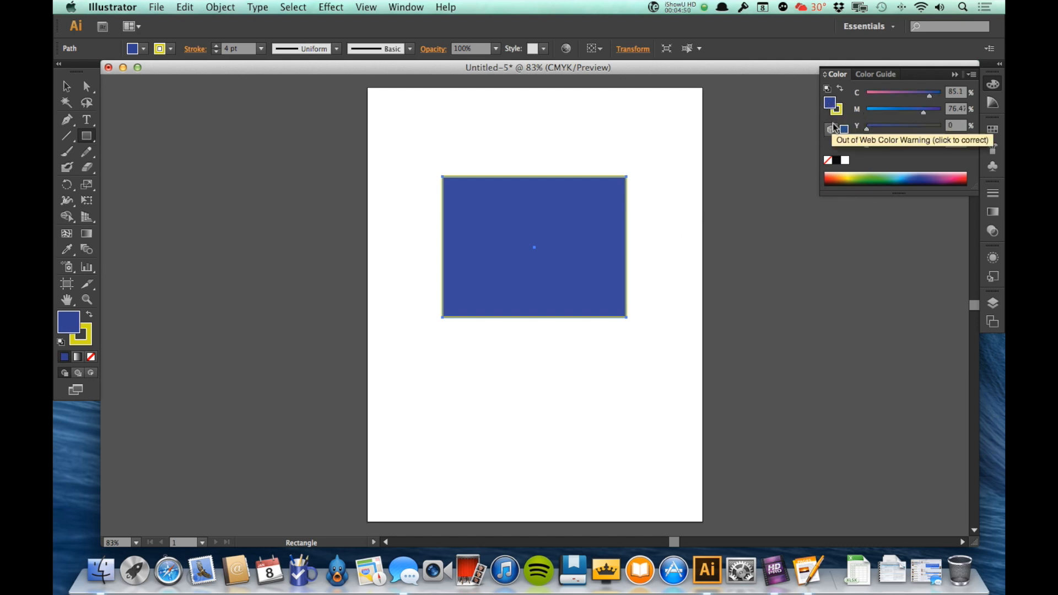
key("x")
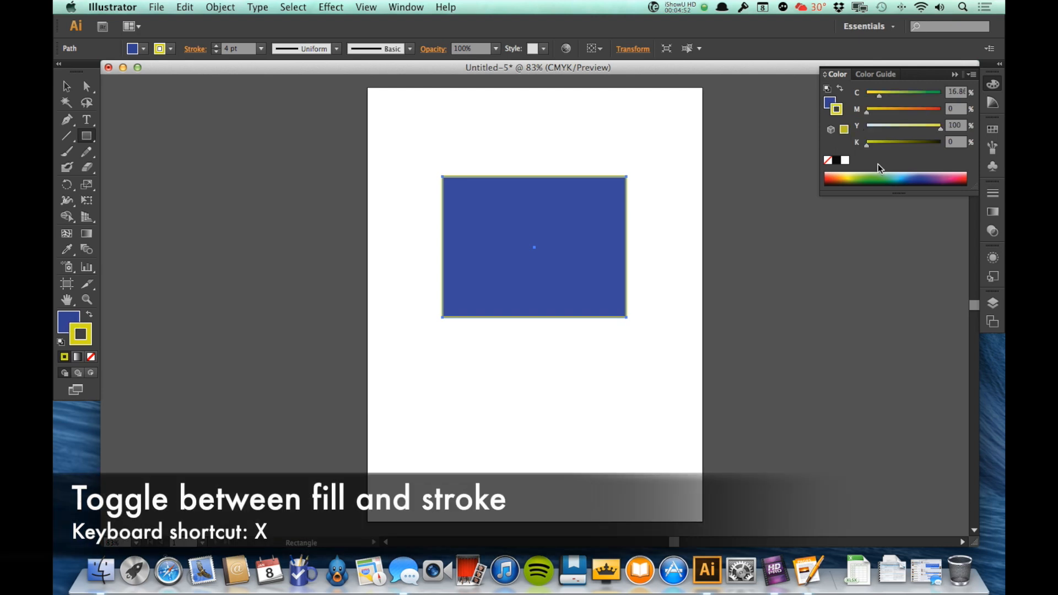
key("x")
key("x")
key("x")
key("x")
key("x")
key("x")
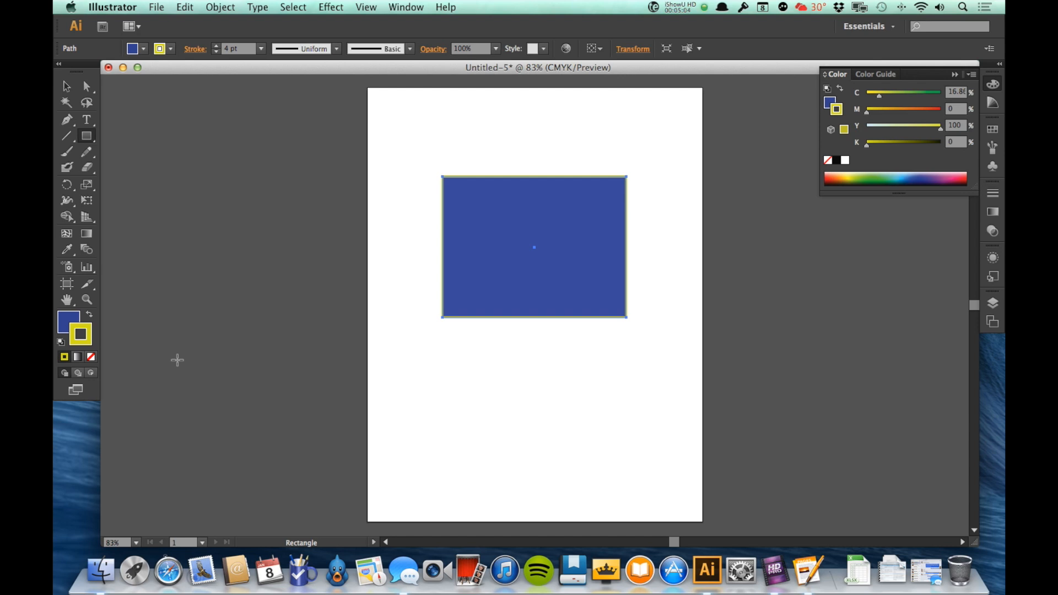
key("x")
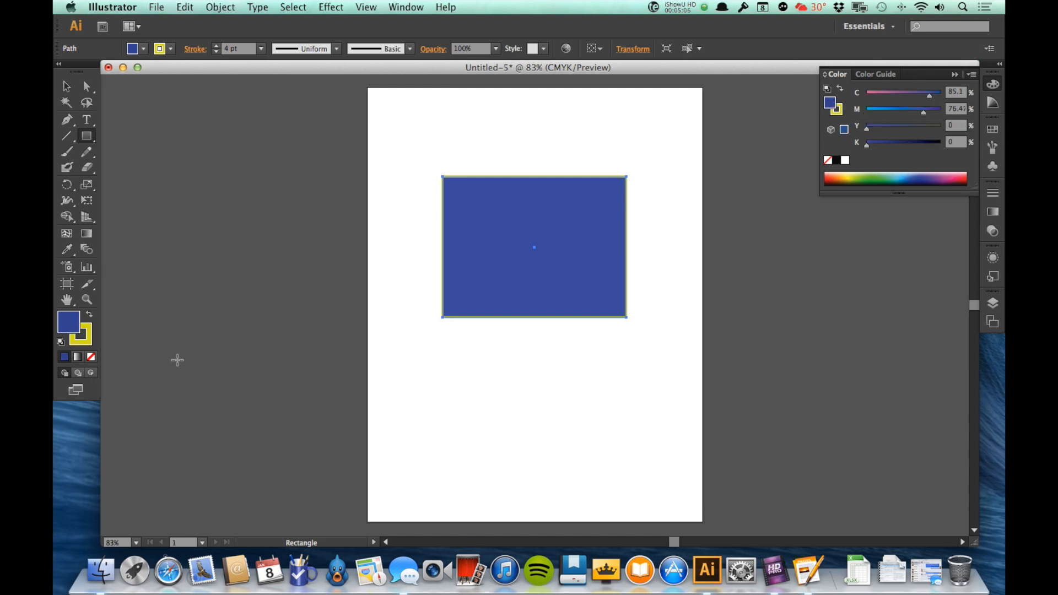
key("x")
key("x")
- Reduce the rectangle's fill to white by setting cyan, magenta, yellow and black all to 0%
left_click_drag(929, 95, 859, 98)
left_click_drag(926, 115, 862, 110)
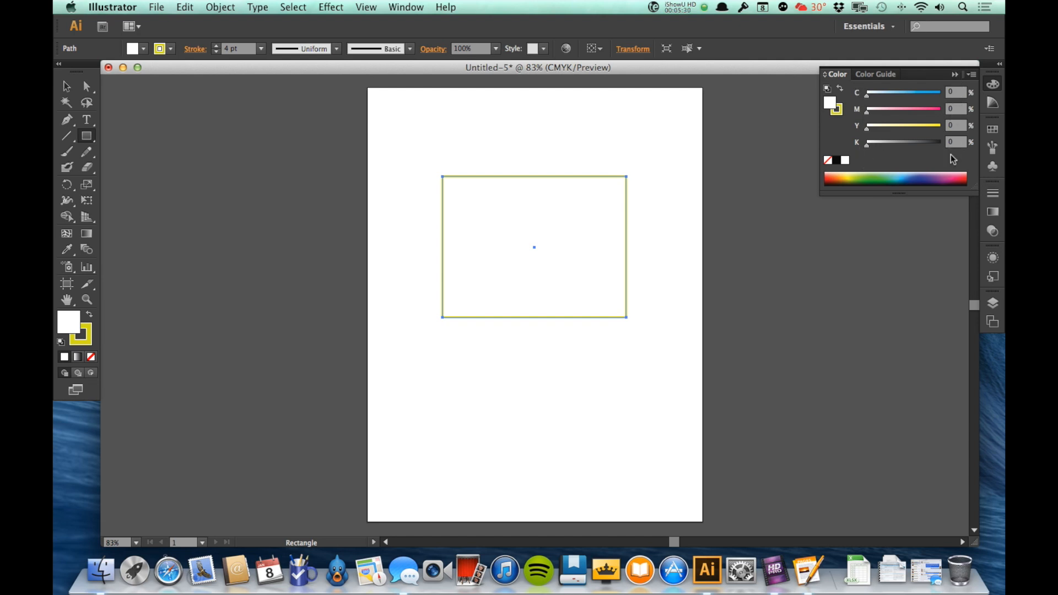
mouse_move(866, 143)
left_mouse_down()
mouse_move(944, 143)
mouse_move(858, 145)
left_mouse_up()
mouse_move(866, 97)
left_mouse_down()
mouse_move(949, 101)
mouse_move(858, 100)
left_mouse_up()
- Mix a green fill from 68% cyan and 91% yellow, and turn it orange with 11% cyan and 77% magenta
left_click_drag(866, 95, 917, 97)
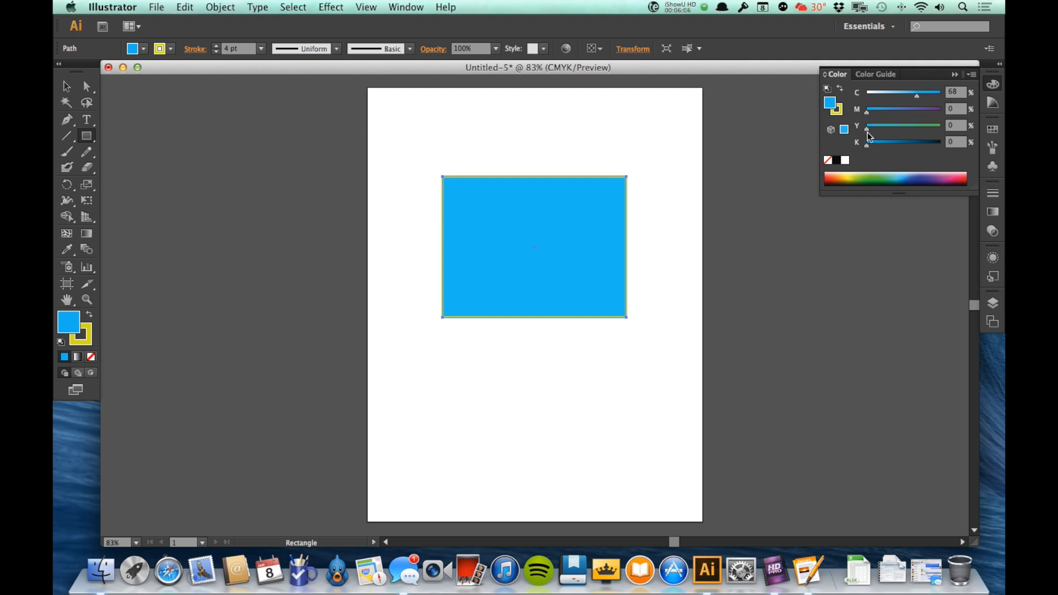
left_click_drag(868, 130, 935, 130)
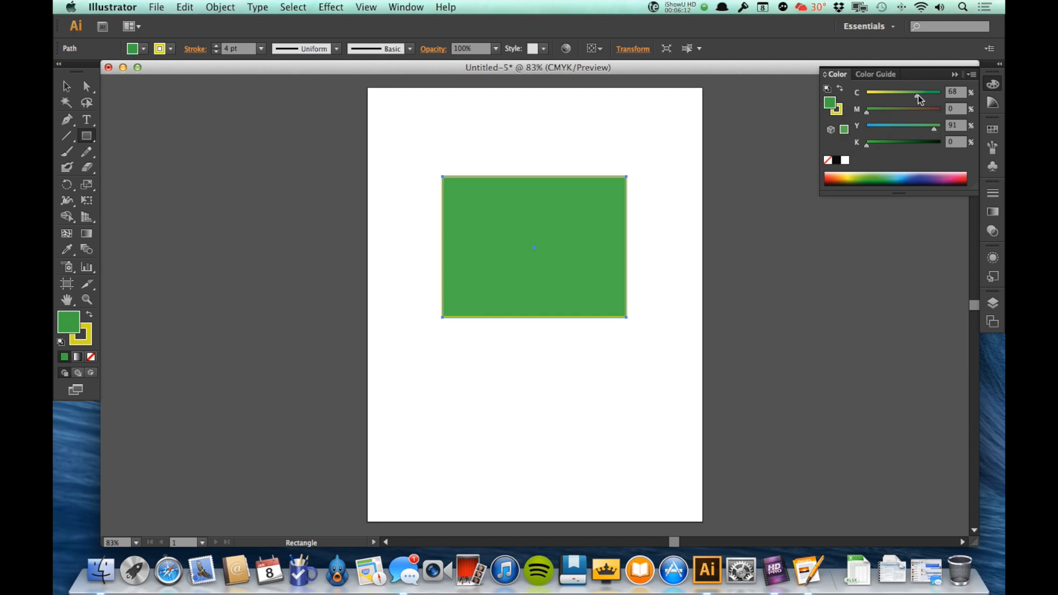
mouse_move(919, 100)
left_mouse_down()
mouse_move(875, 94)
mouse_move(871, 114)
mouse_move(926, 116)
left_mouse_up()
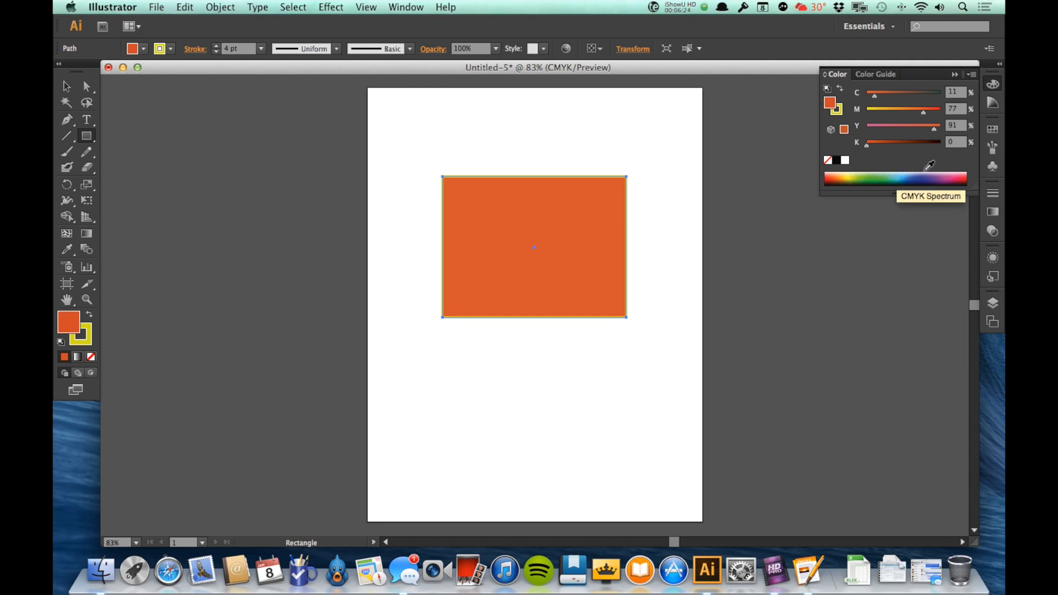
- Fill the rectangle with green from the color spectrum and raise its cyan to 77%
left_click(877, 176)
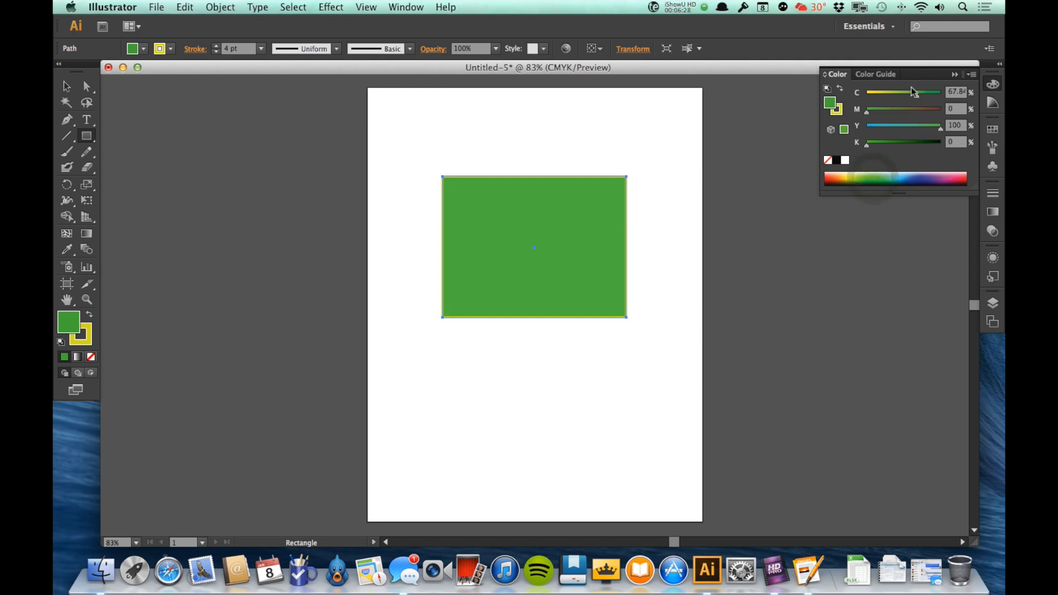
left_click_drag(917, 96, 924, 96)
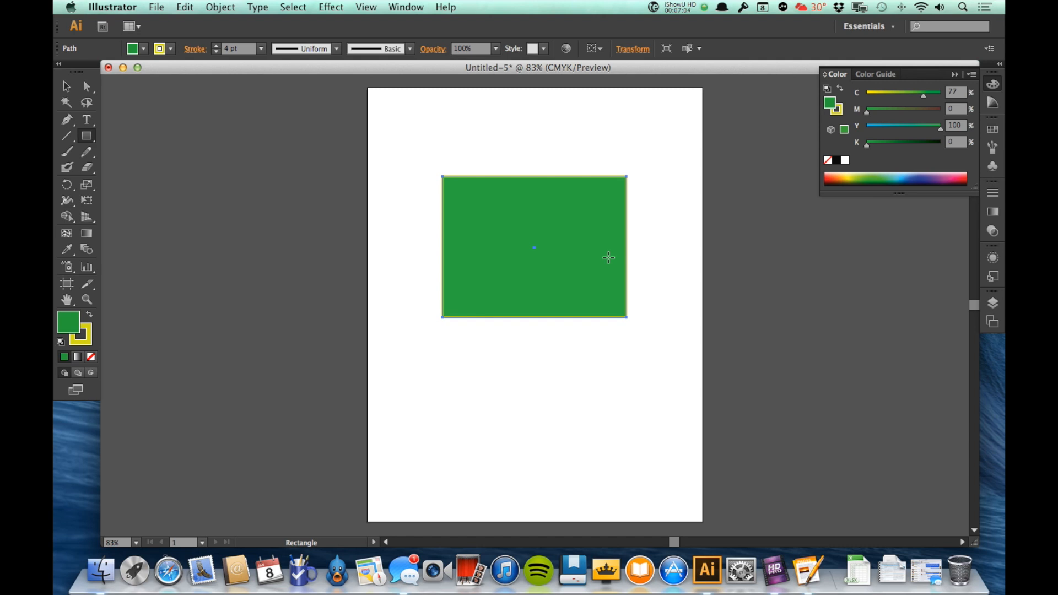
- Try the None, black and white preset fills on the rectangle, ending with no fill
left_click(827, 161)
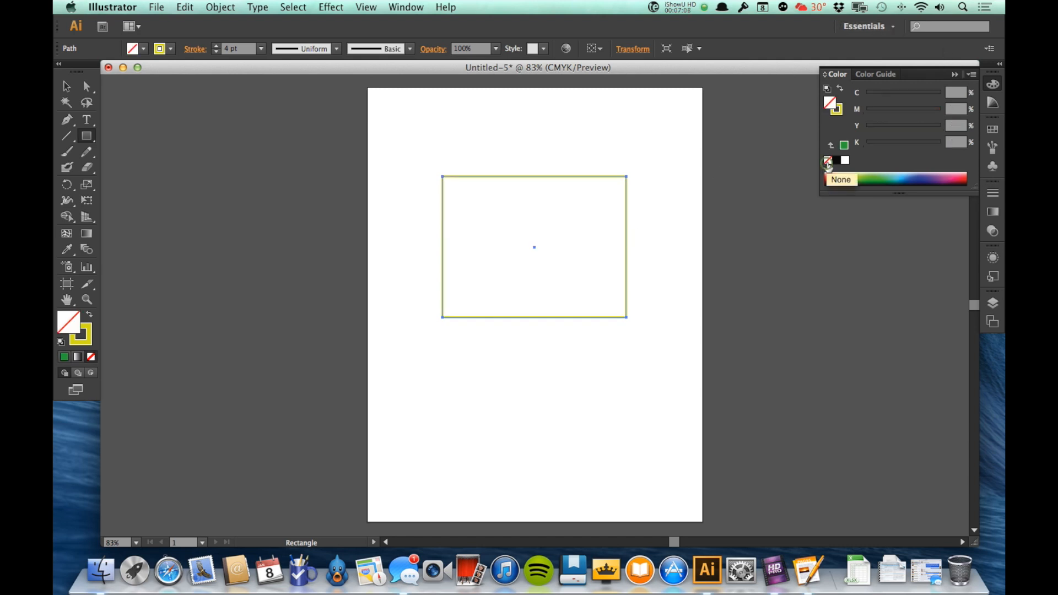
left_click(836, 161)
left_click(844, 161)
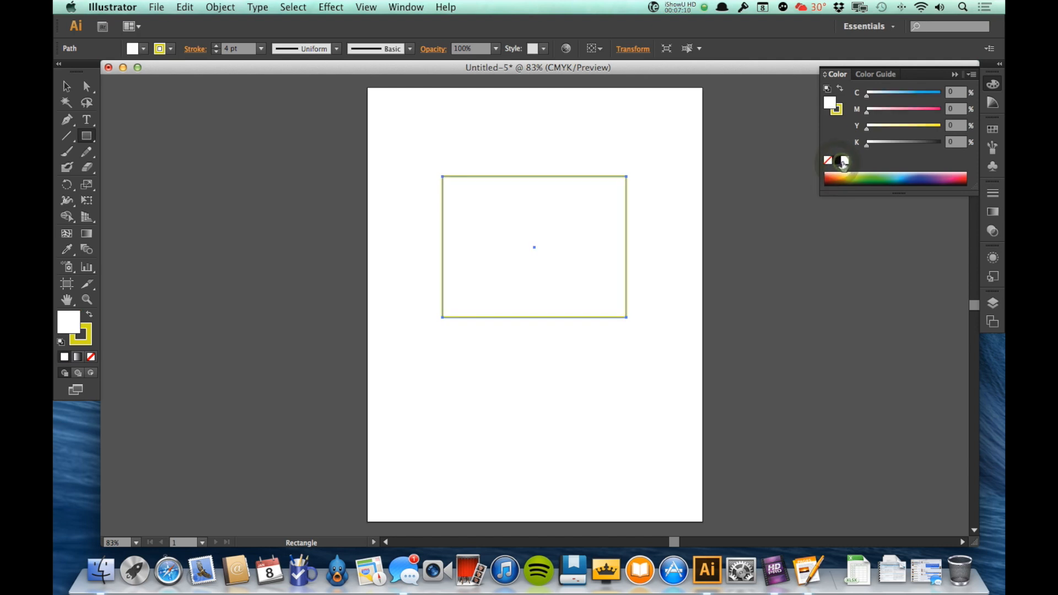
left_click(828, 160)
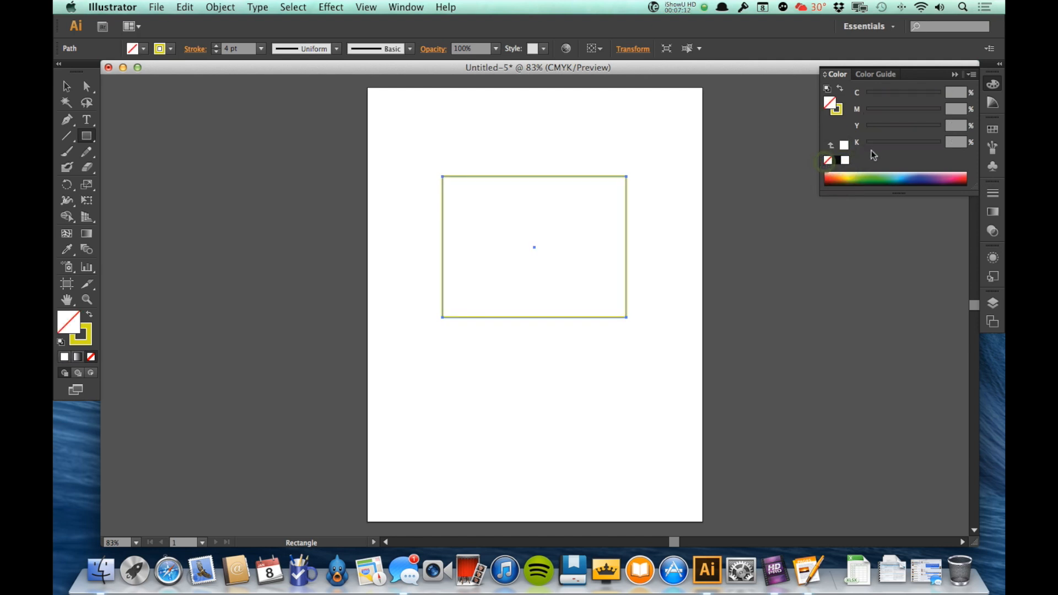
- Cycle the color controls between their compact and full views, ending with the CMYK sliders shown
left_click(971, 75)
left_click(967, 75)
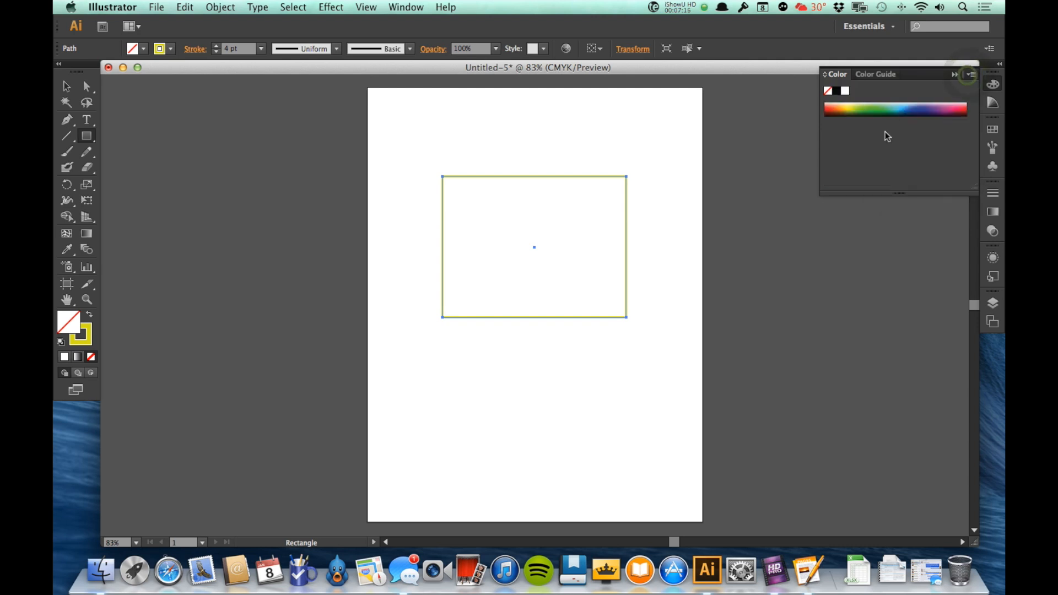
left_click(830, 76)
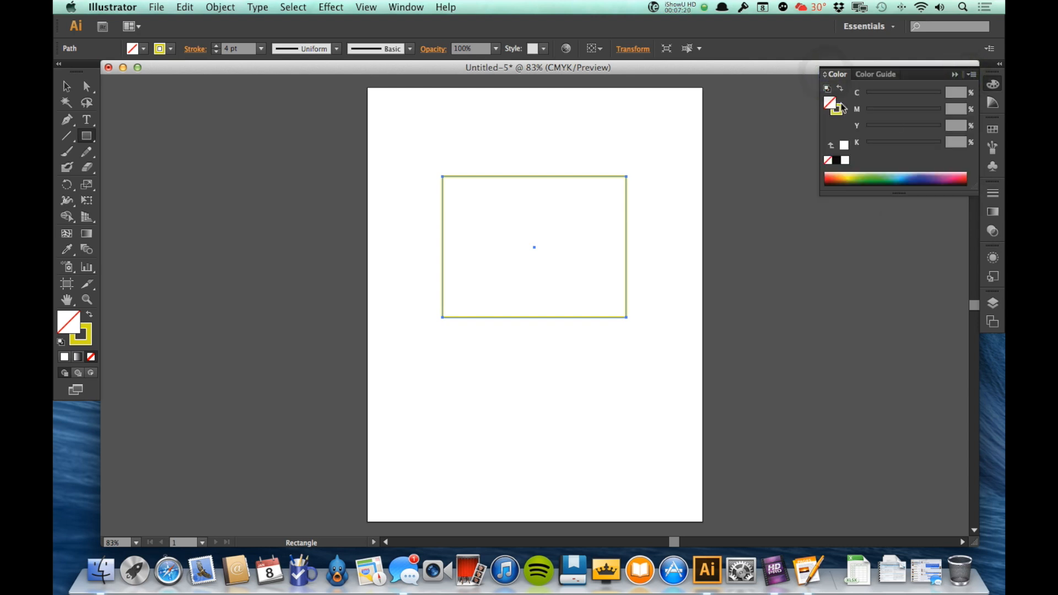
left_click(825, 74)
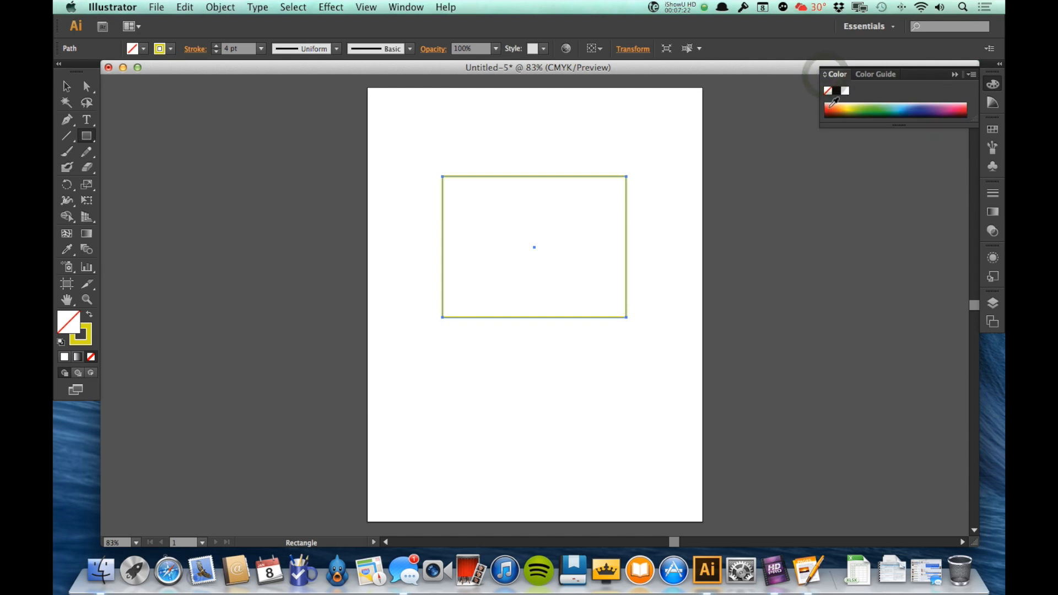
left_click(825, 76)
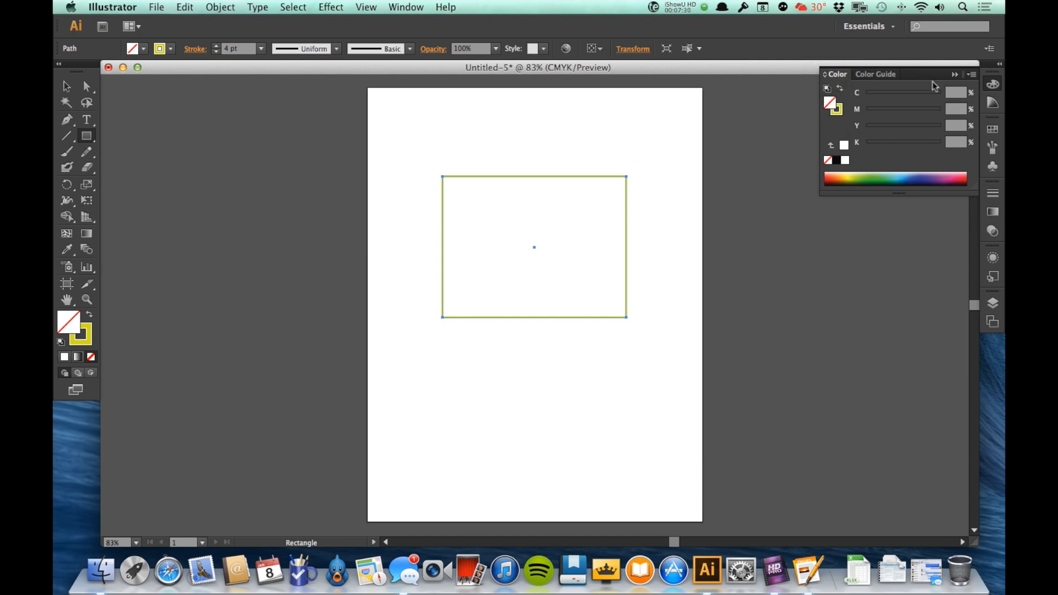
left_click(825, 74)
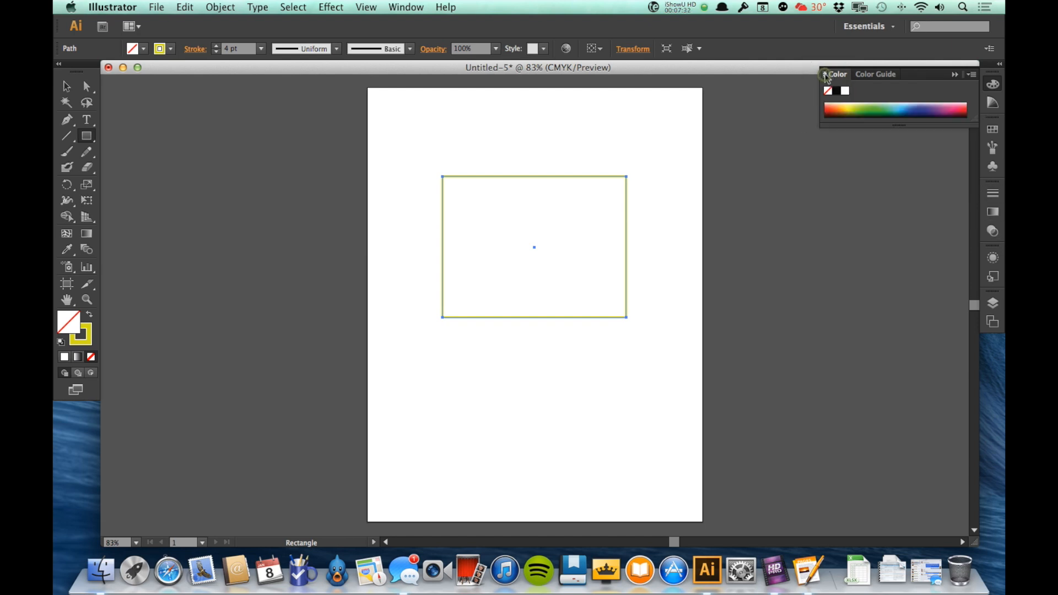
left_click(825, 74)
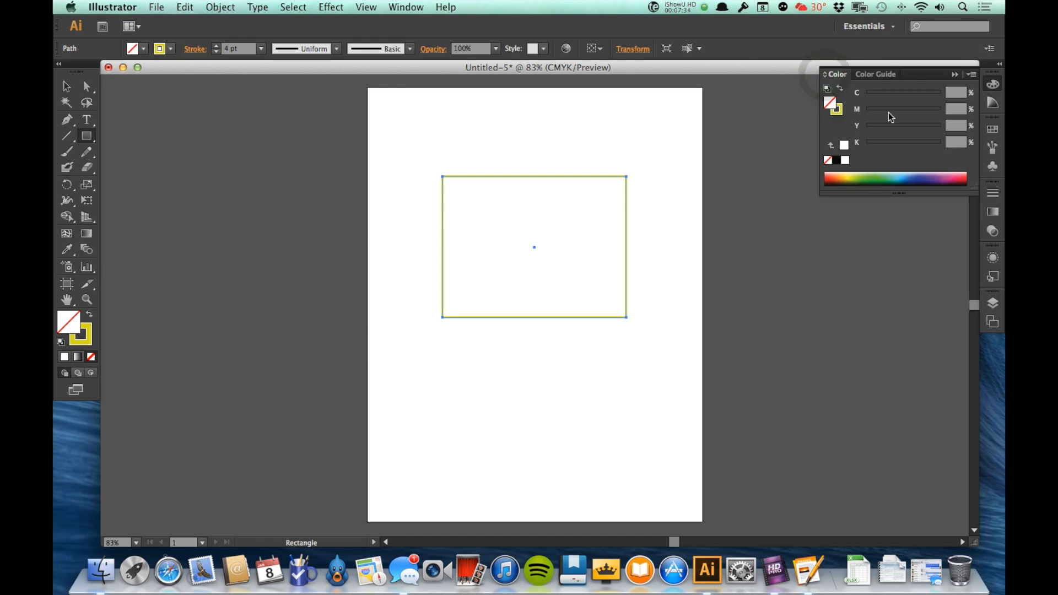
- Switch the color sliders to RGB and compare the preset black and white fills on the rectangle, ending with black
left_click(836, 160)
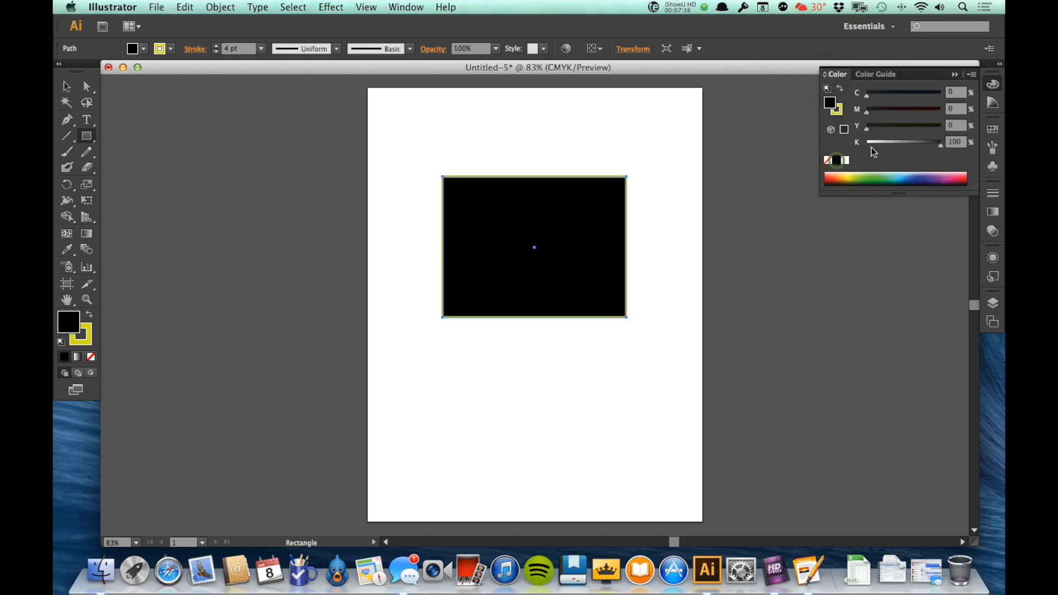
left_click(970, 76)
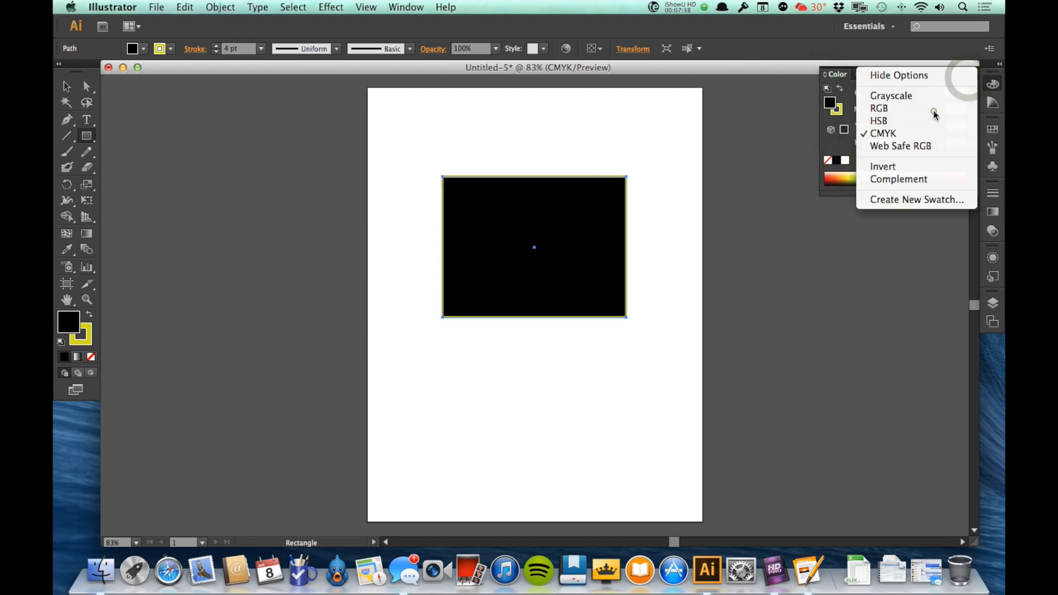
left_click(935, 109)
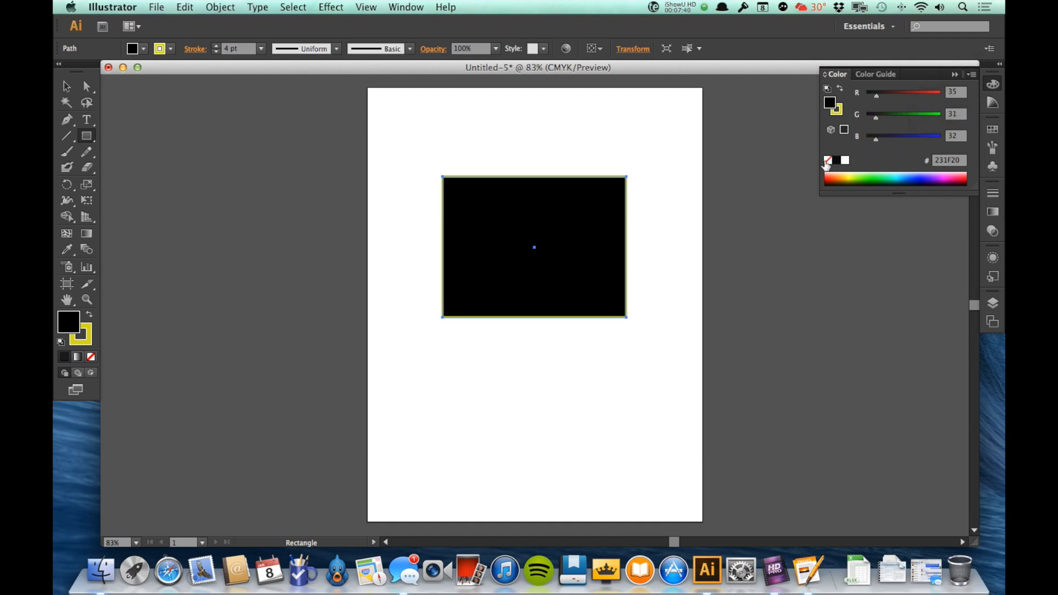
left_click(845, 161)
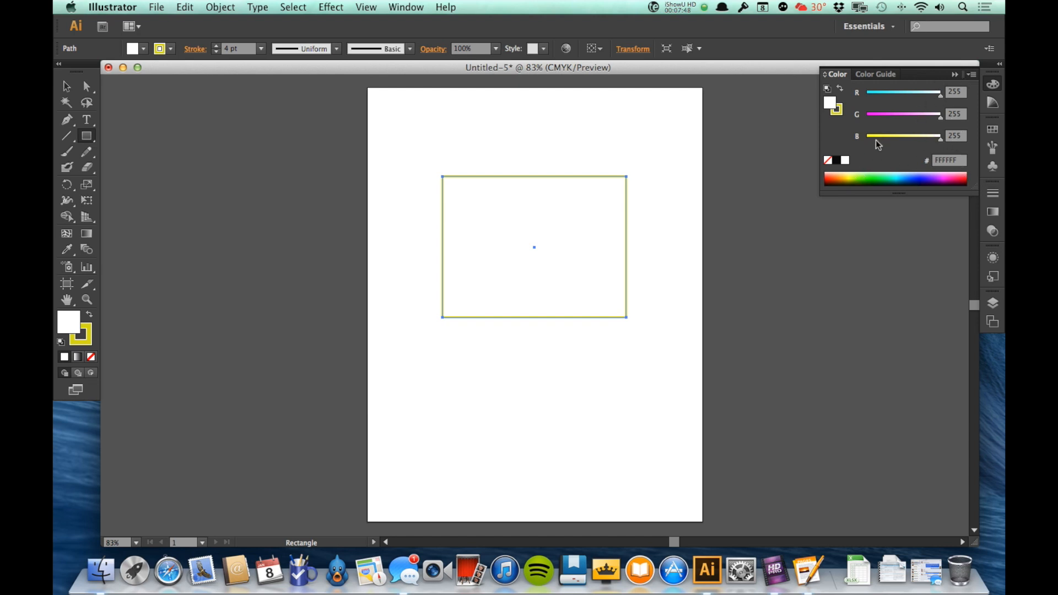
left_click(836, 160)
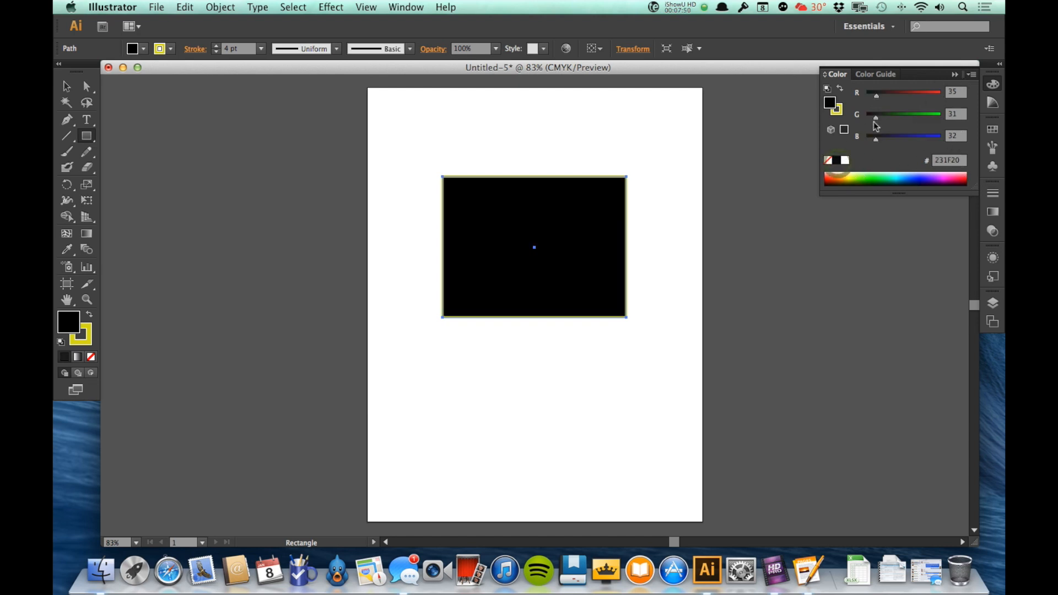
- Set all RGB values of the fill to 0, and mix an orange with red 218 and green 103
left_click_drag(876, 139, 864, 96)
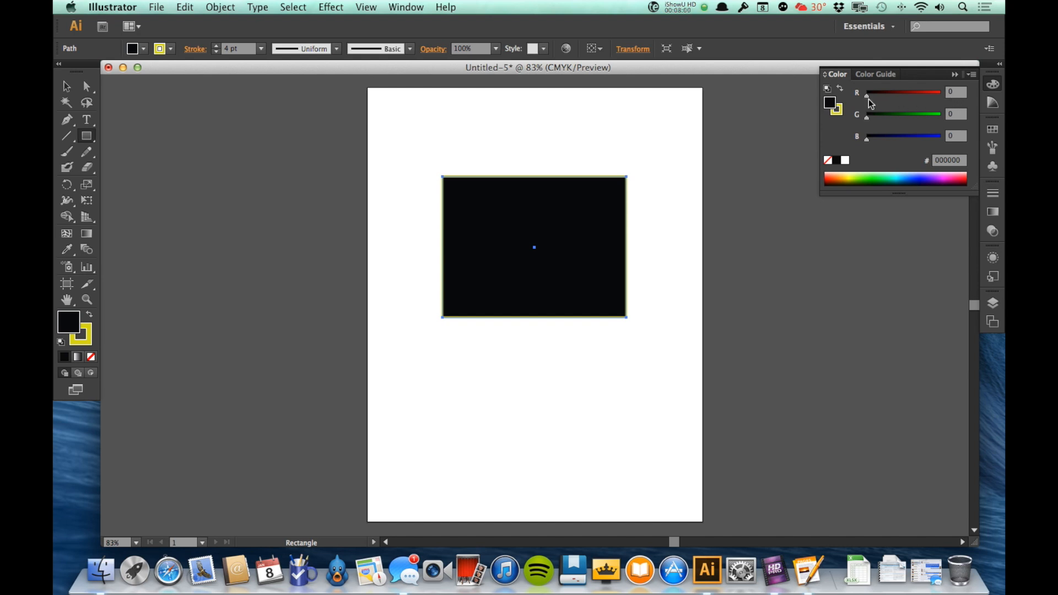
left_click_drag(866, 98, 930, 96)
left_click_drag(877, 117, 896, 116)
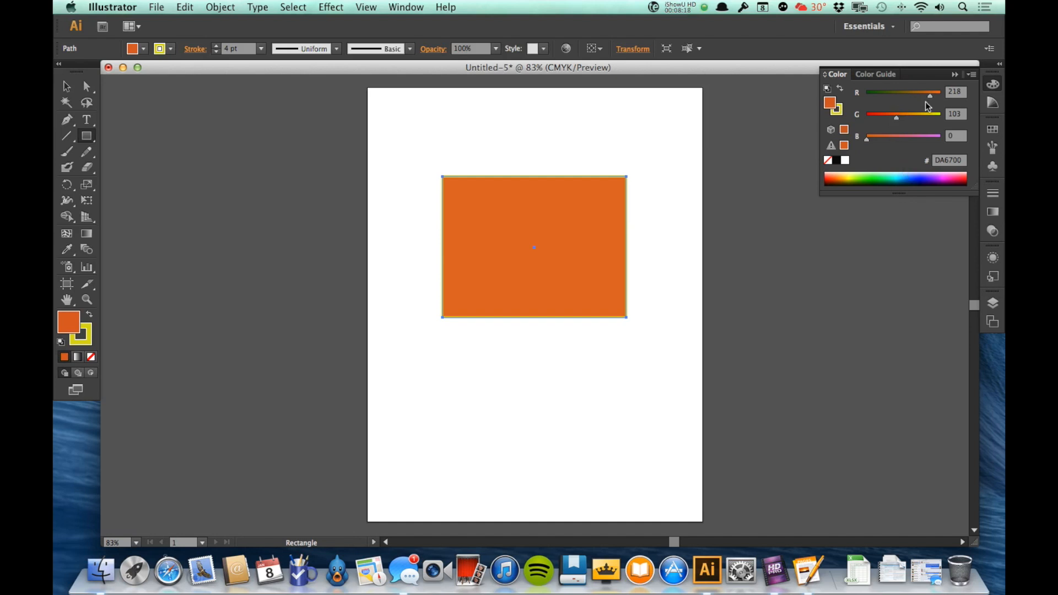
- Switch the color sliders to HSB and set the rectangle's fill to hue 240°, saturation 48% and brightness 39%
left_click(971, 77)
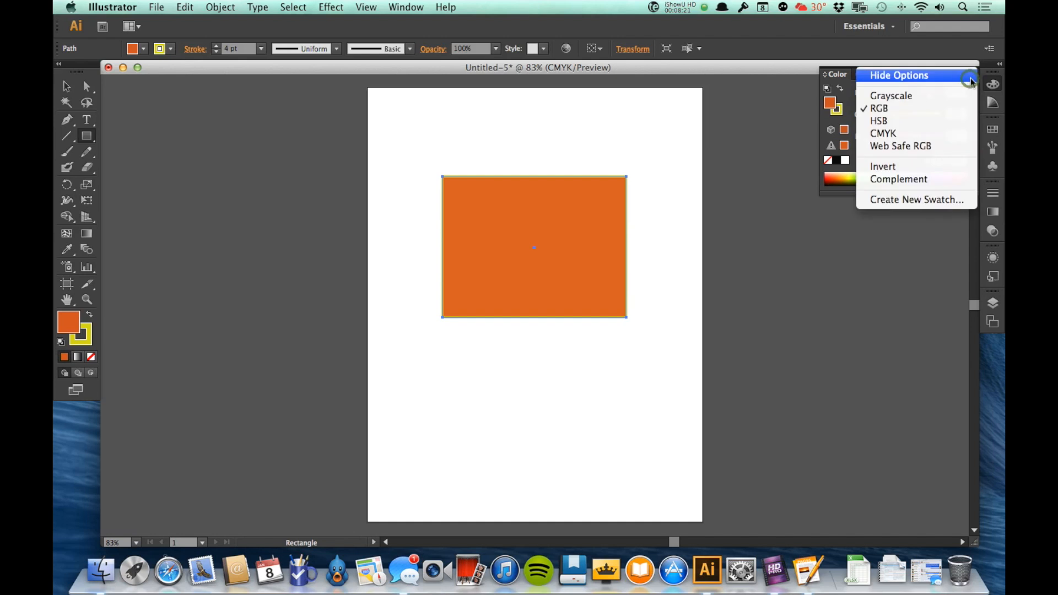
left_click(922, 121)
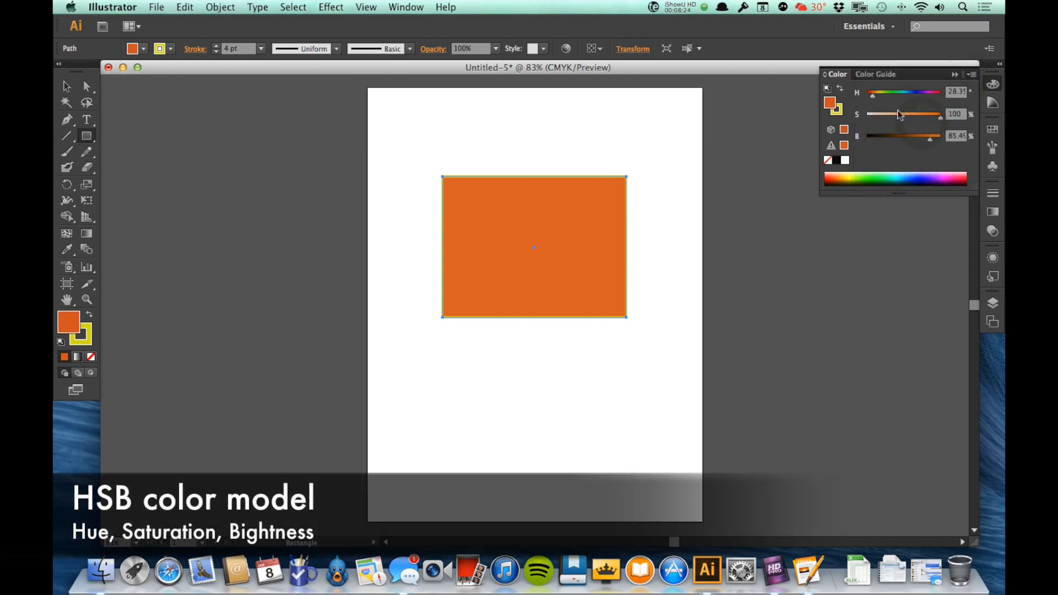
left_click_drag(931, 140, 941, 140)
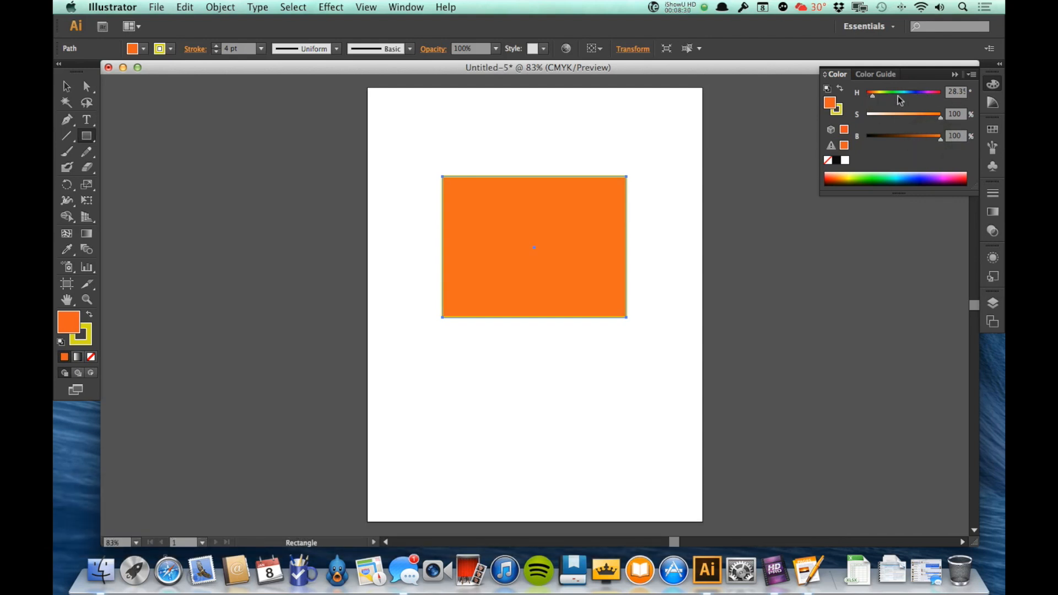
left_click_drag(871, 98, 917, 99)
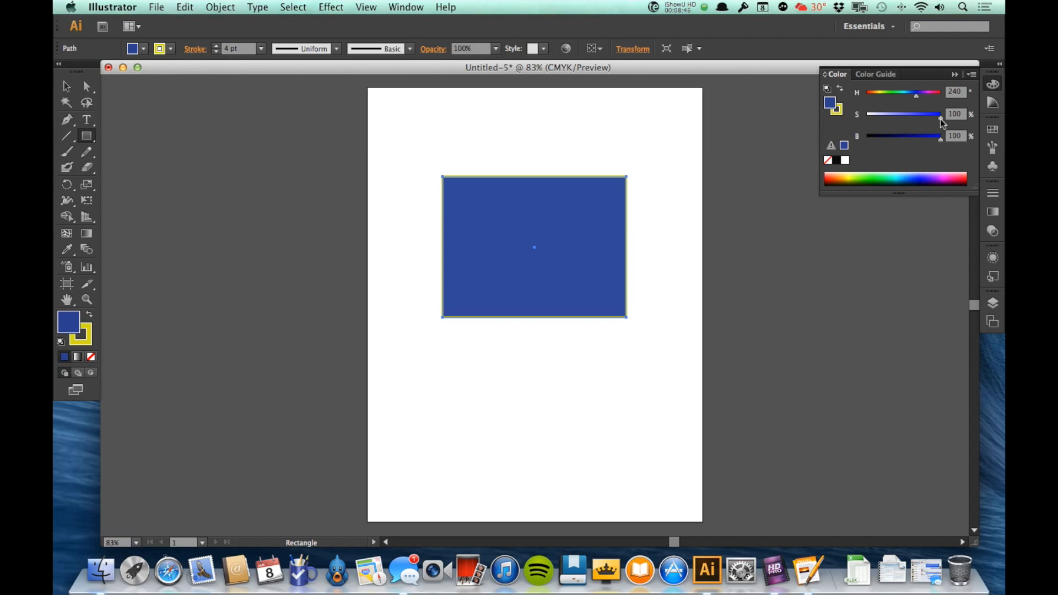
left_click_drag(941, 119, 901, 118)
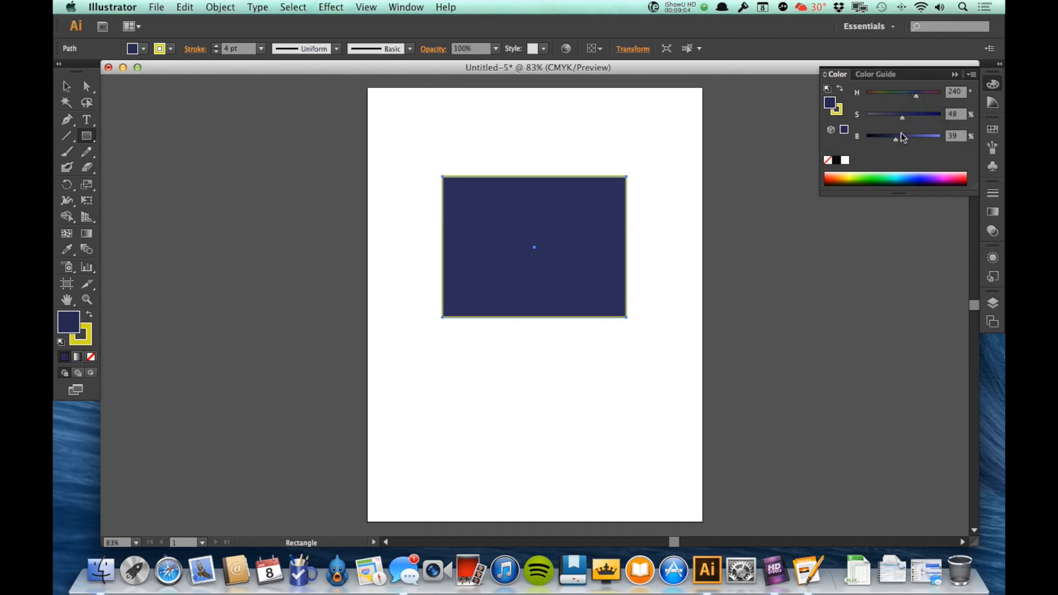